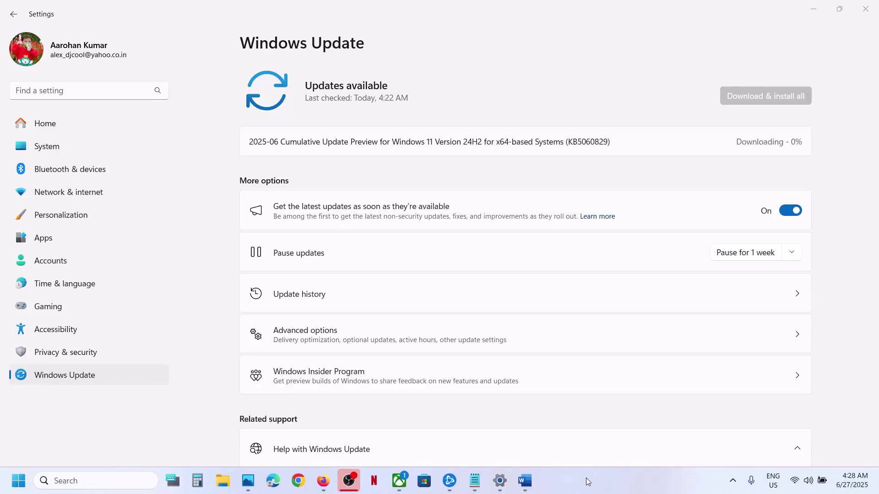
Note the KB5060829 update, pause Windows updates for 1 week, then resume them to recheck
double_click(595, 145)
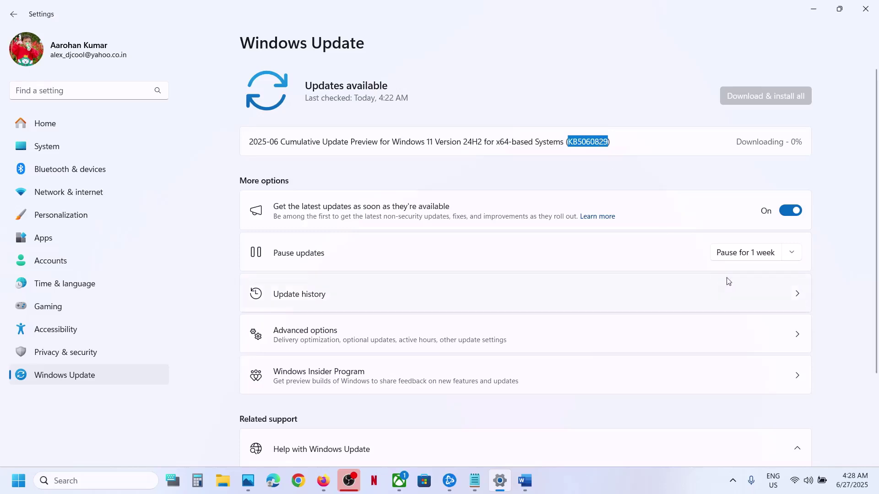
click(740, 258)
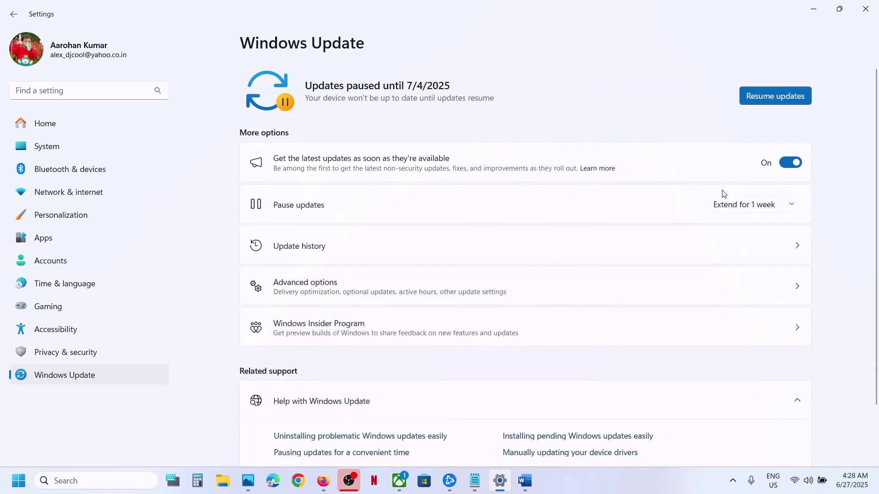
click(763, 100)
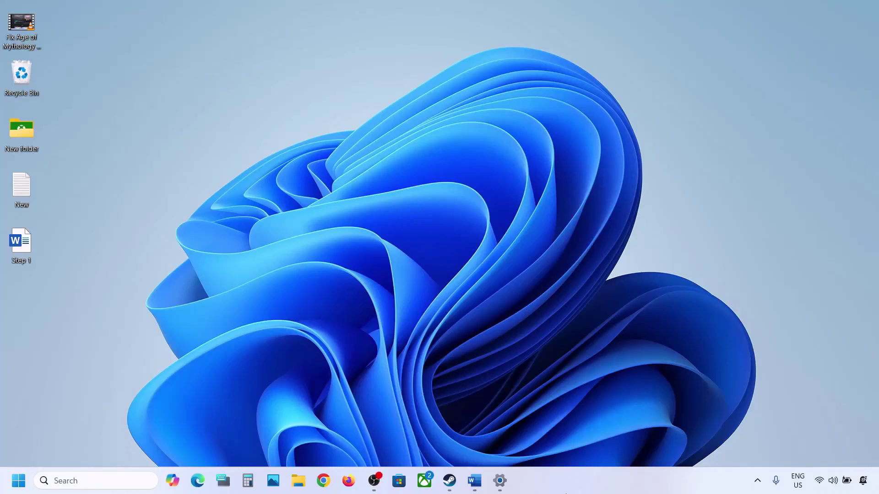
Read the Start App Readiness Service step in the Word notes and begin a Windows search
click(475, 480)
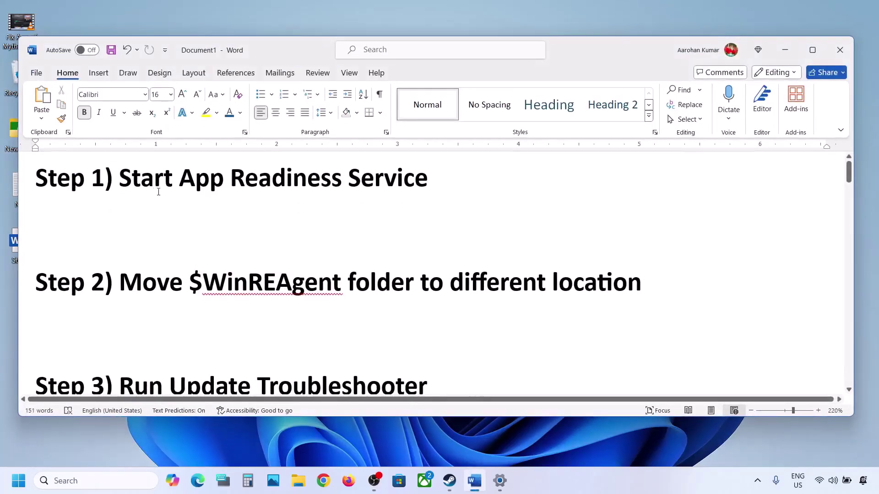
drag(130, 180, 433, 183)
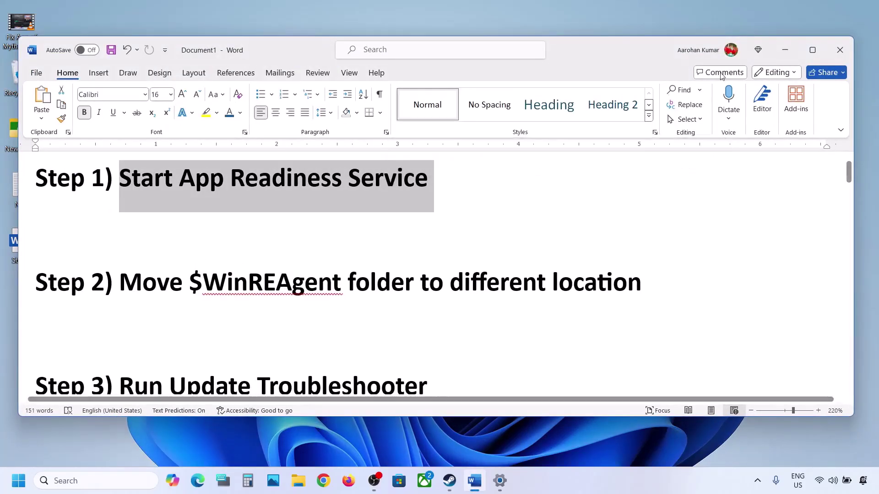
click(783, 54)
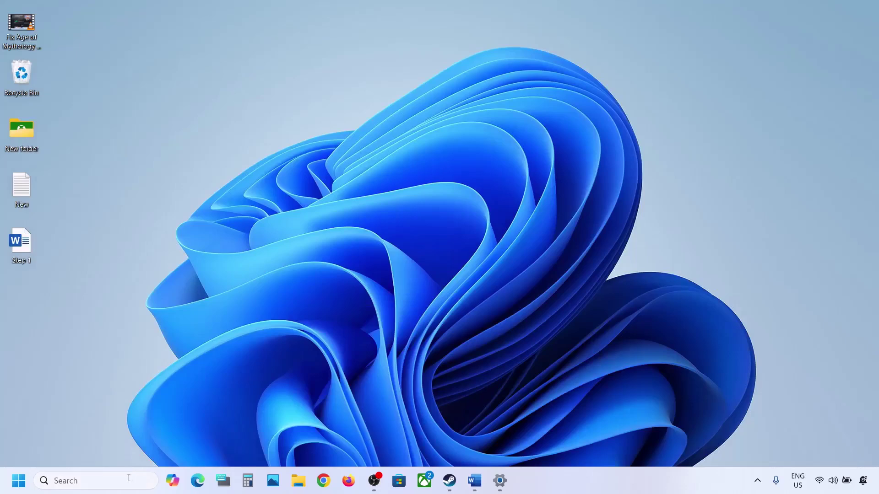
click(129, 478)
In Services, set App Readiness to Automatic startup, apply, start it, and close Services
text(services)
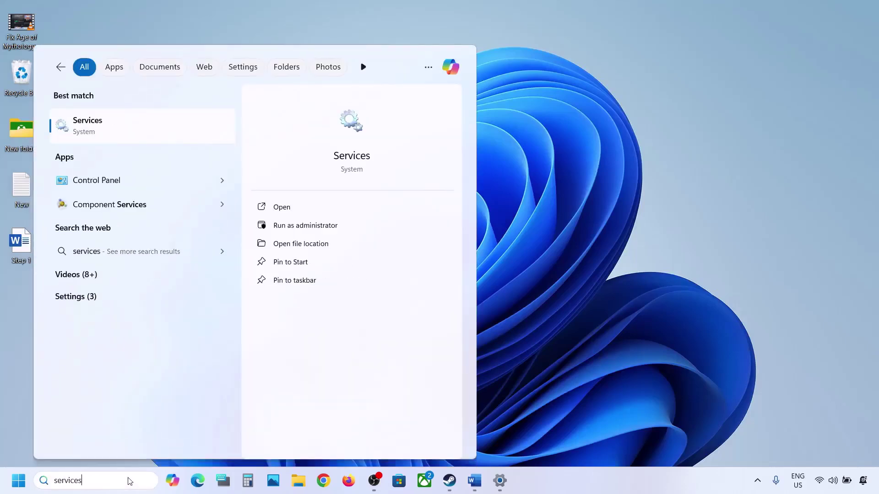
click(234, 128)
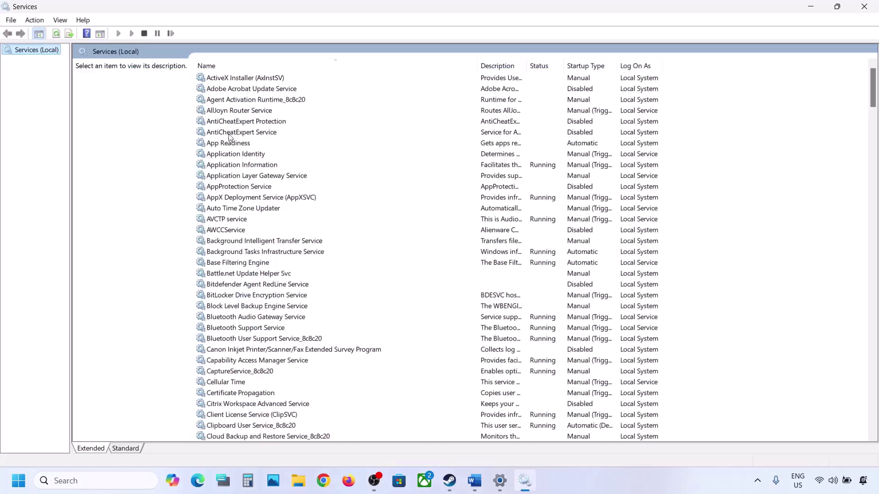
click(229, 143)
double_click(266, 146)
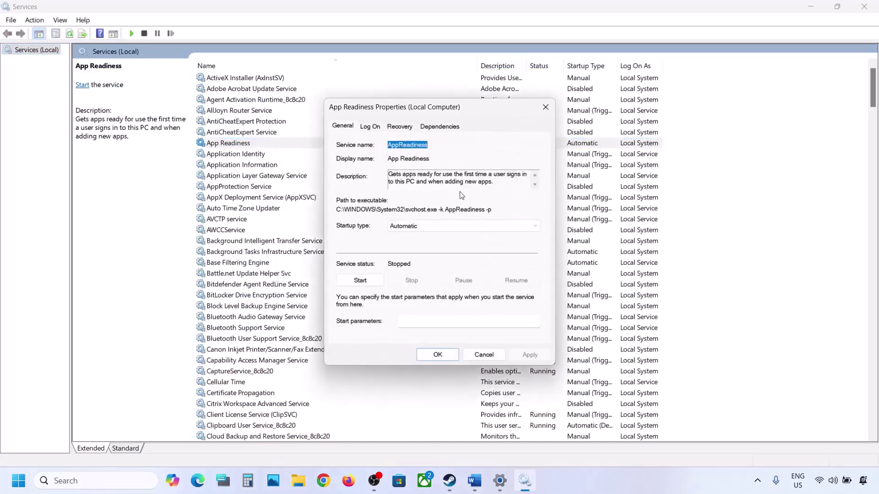
click(416, 226)
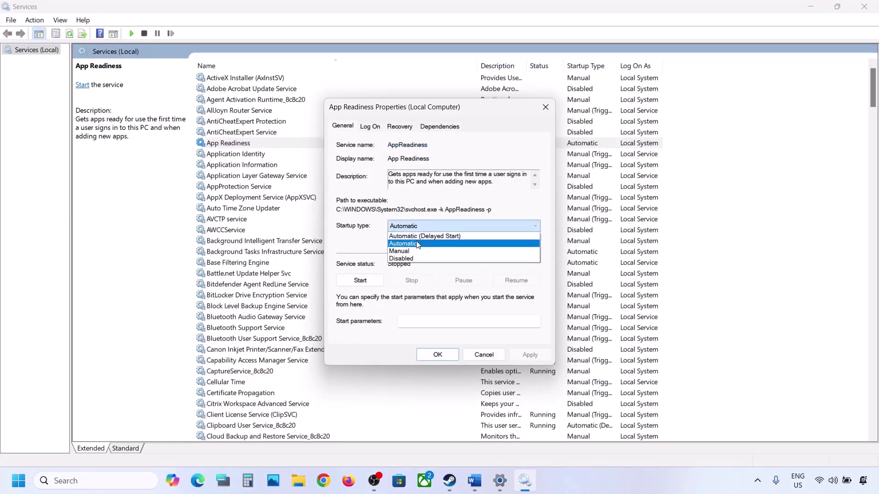
click(412, 243)
click(525, 353)
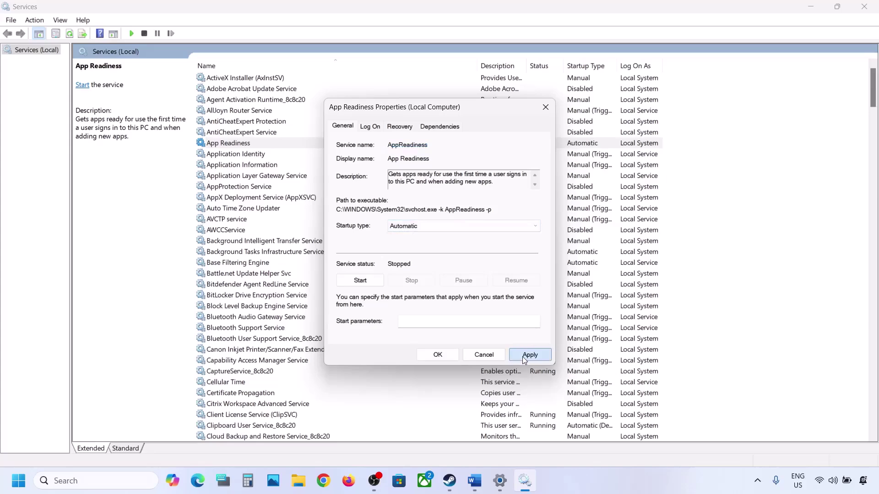
click(362, 281)
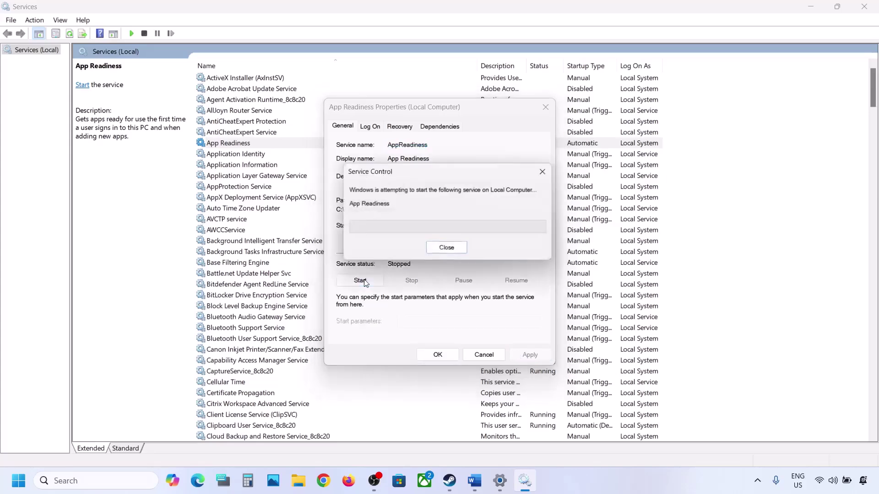
click(438, 354)
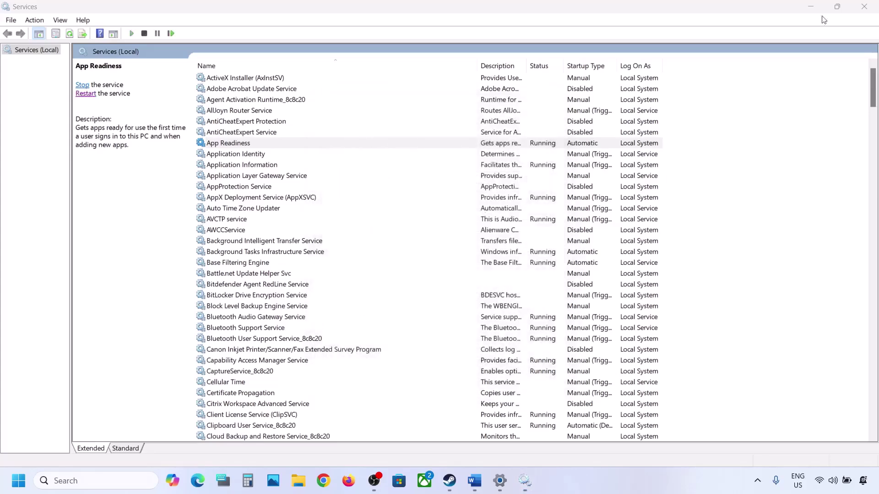
click(864, 7)
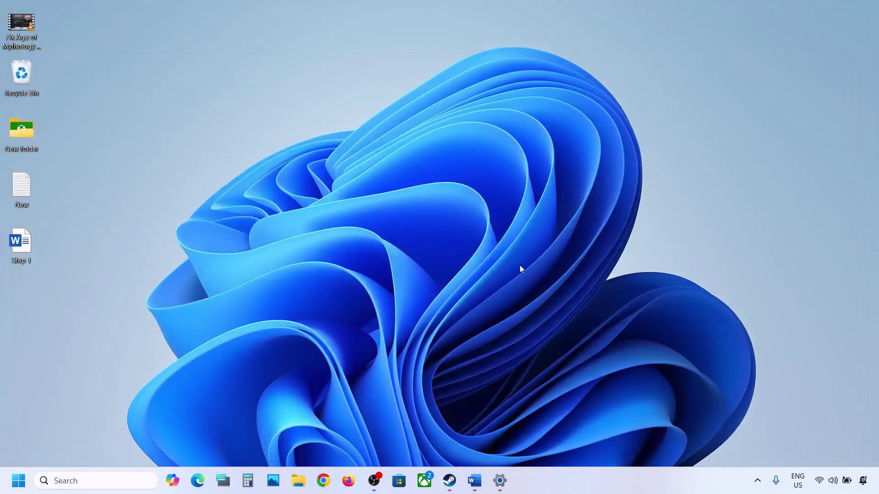
Look up the $WinREAgent folder name in the Step 2 notes and open File Explorer
click(474, 481)
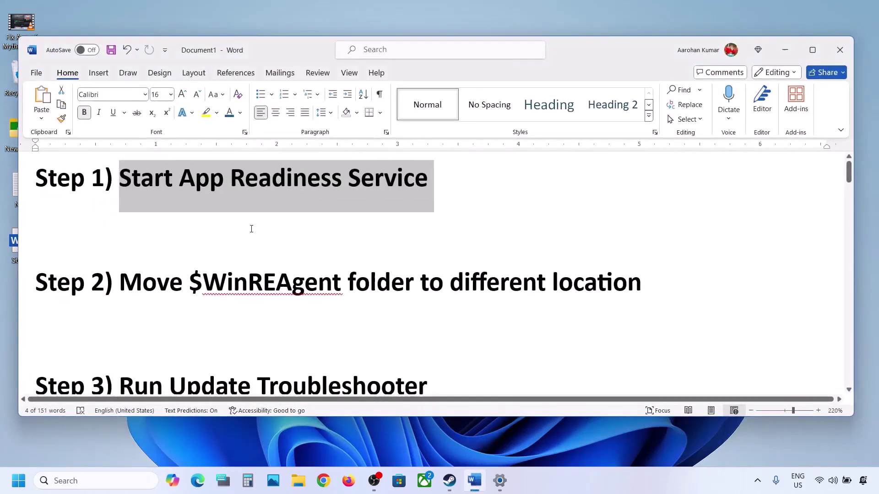
double_click(195, 280)
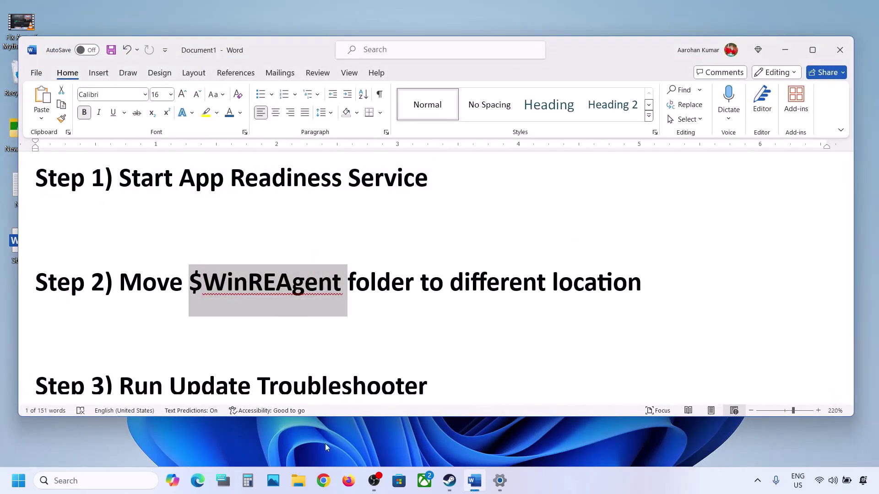
click(298, 480)
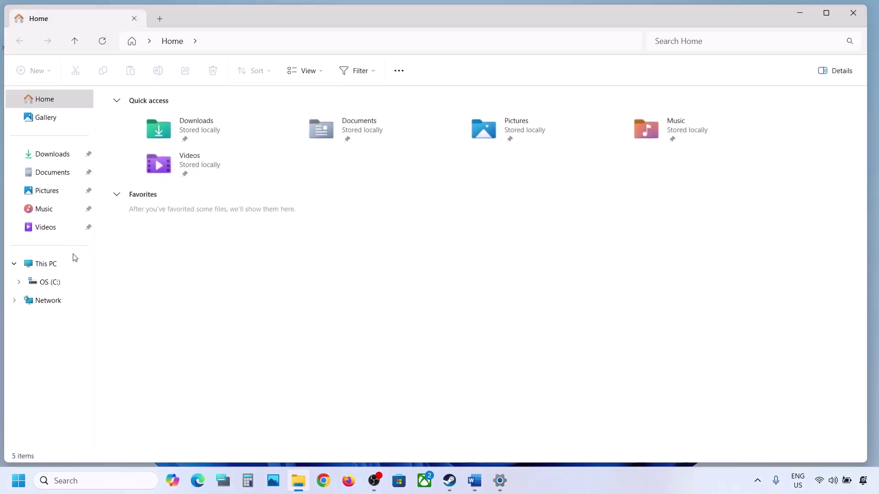
Open the OS (C:) drive under This PC and select the $WinREAgent folder
click(55, 263)
double_click(186, 119)
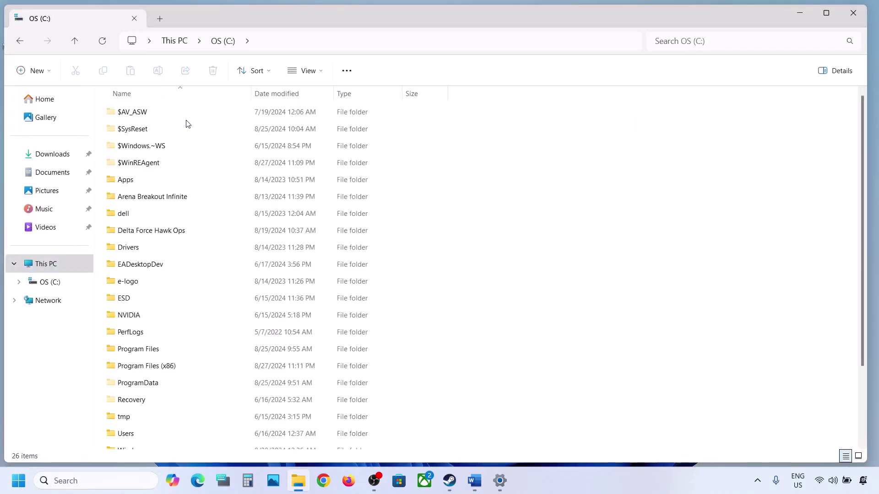
click(144, 168)
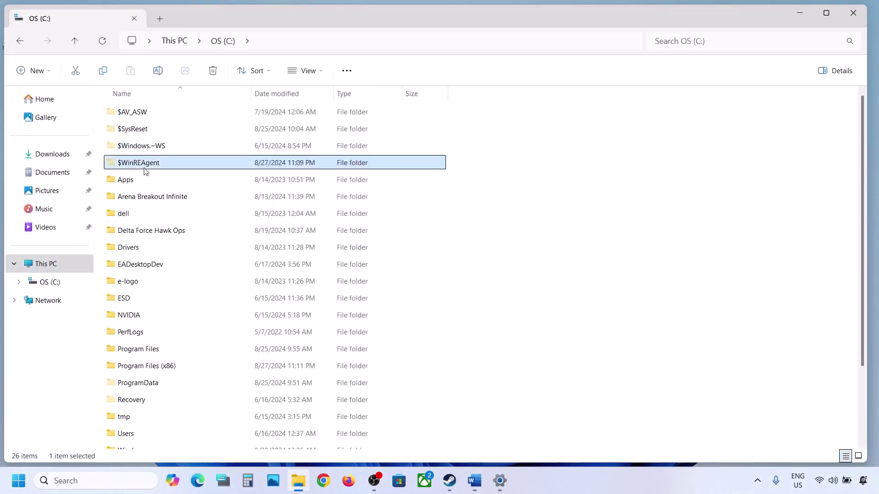
mouse_move(176, 166)
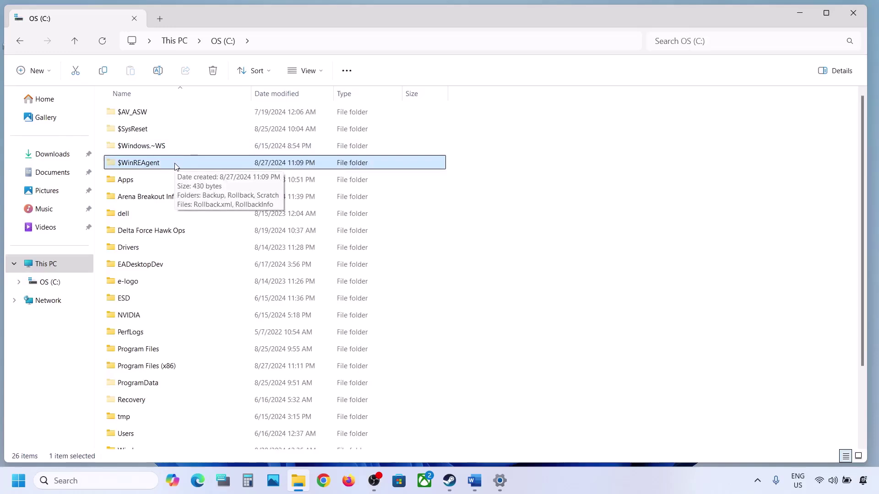
click(322, 73)
mouse_move(302, 285)
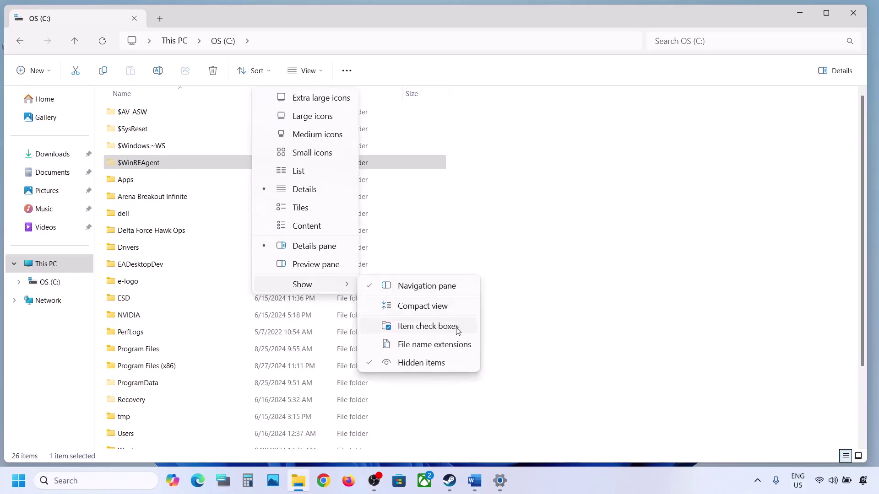
click(122, 164)
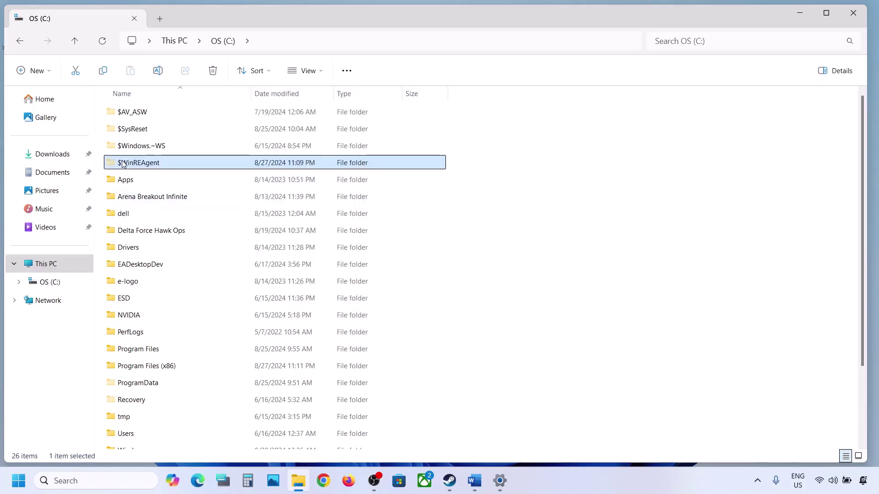
Copy the $WinREAgent folder and paste it onto the desktop as a backup
right_click(163, 167)
click(199, 148)
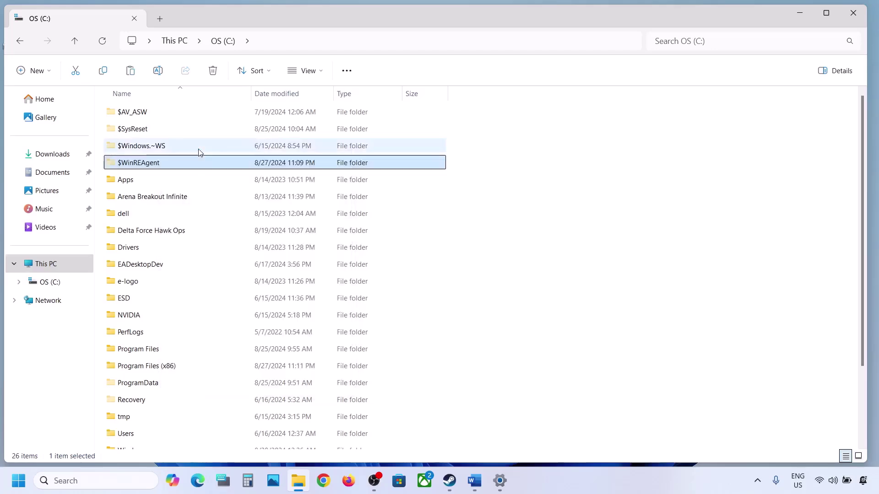
key(super+d)
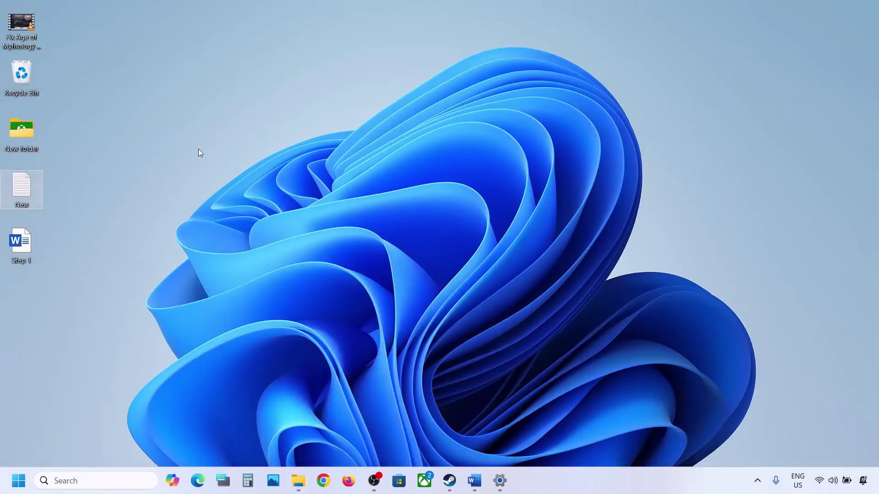
key(ctrl+v)
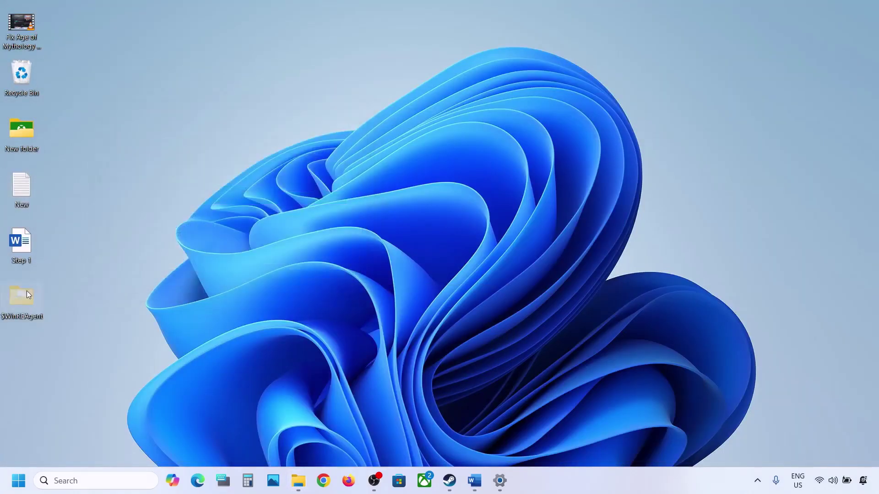
Delete the original $WinREAgent folder from C: and return to the Windows Update history
click(298, 484)
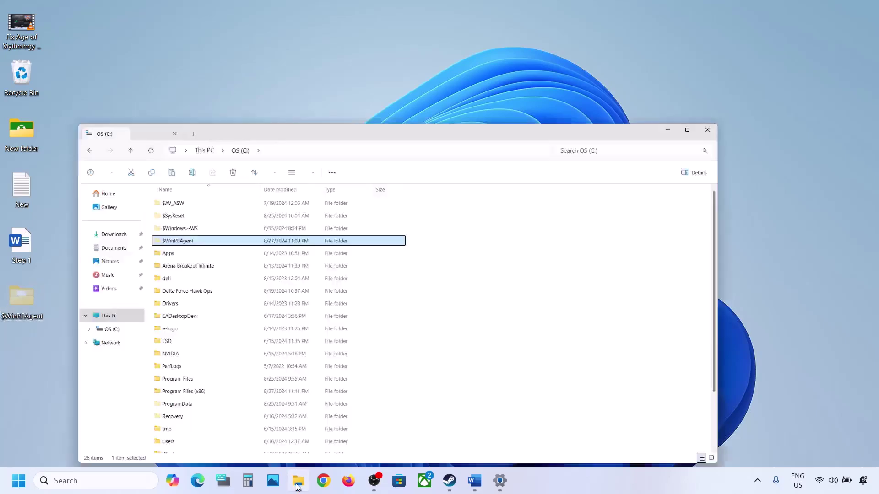
right_click(150, 166)
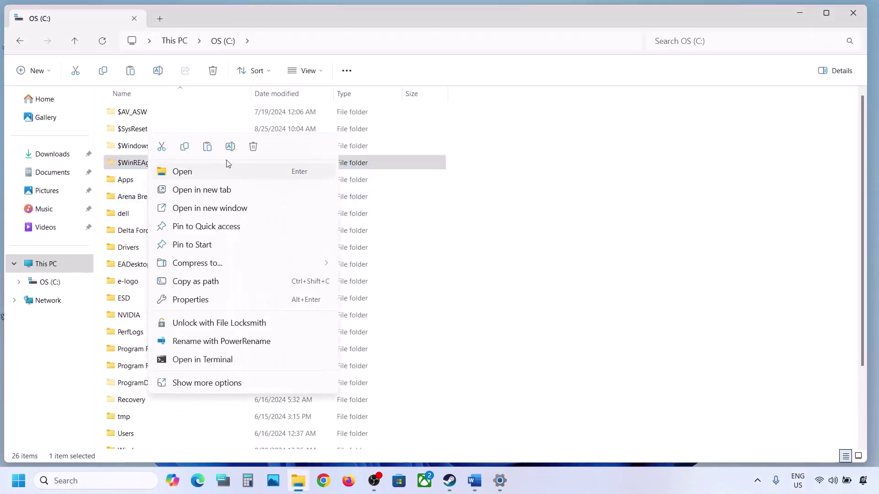
click(251, 147)
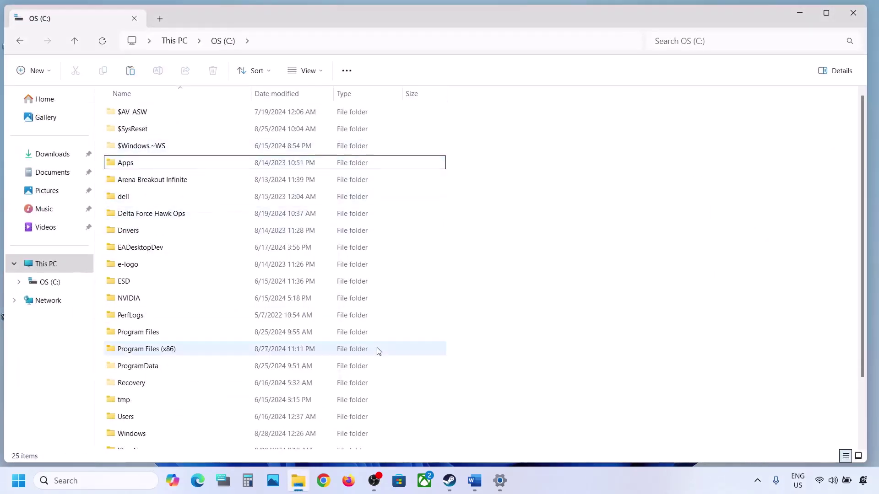
key(alt+Tab)
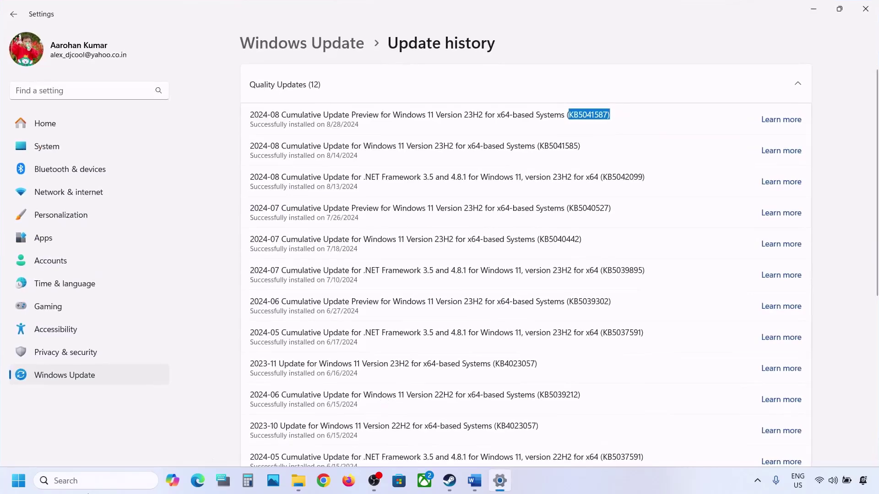
Go back to the main Windows Update page and run Check for updates
click(70, 379)
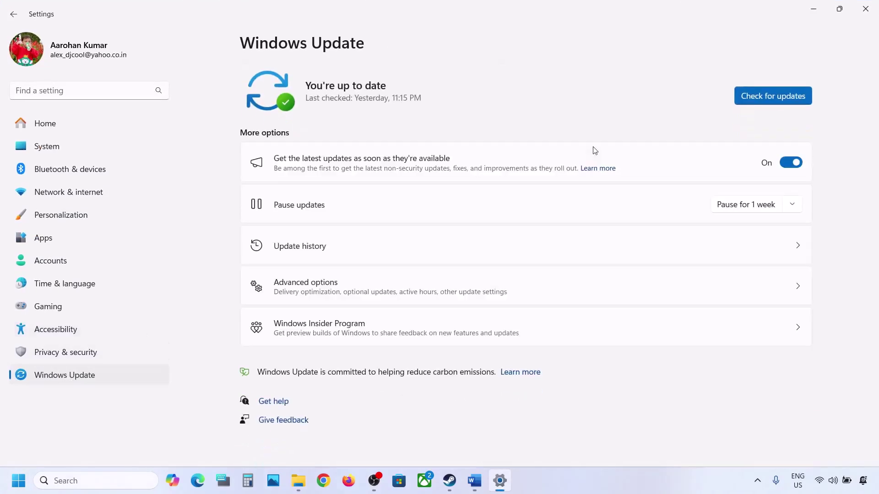
click(766, 96)
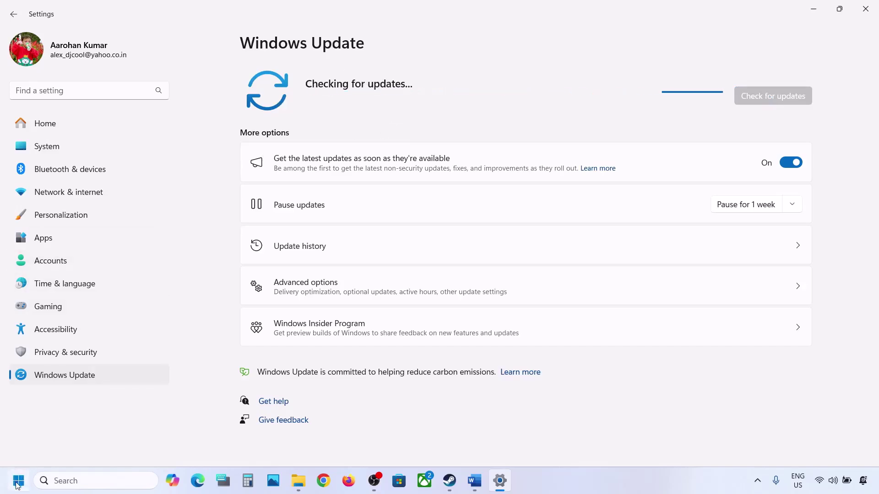
key(super)
click(333, 442)
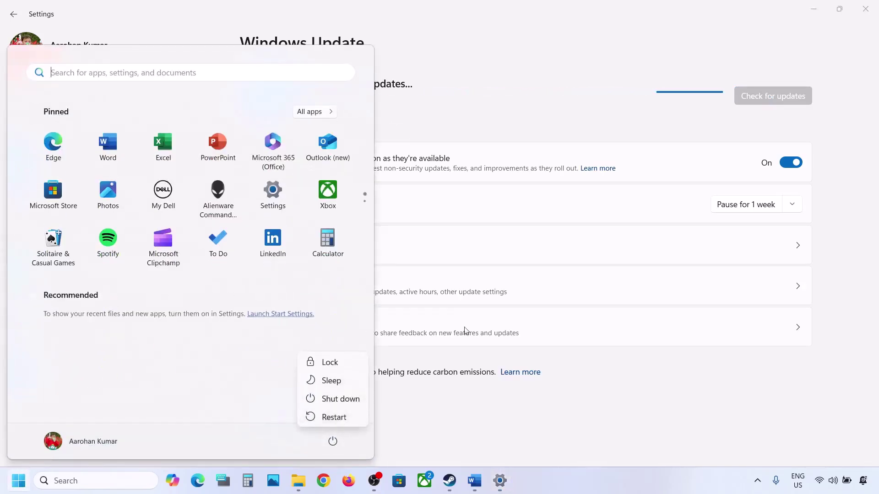
key(Escape)
click(819, 8)
Cut the $WinREAgent folder from the desktop and paste it back into OS (C:)
click(813, 9)
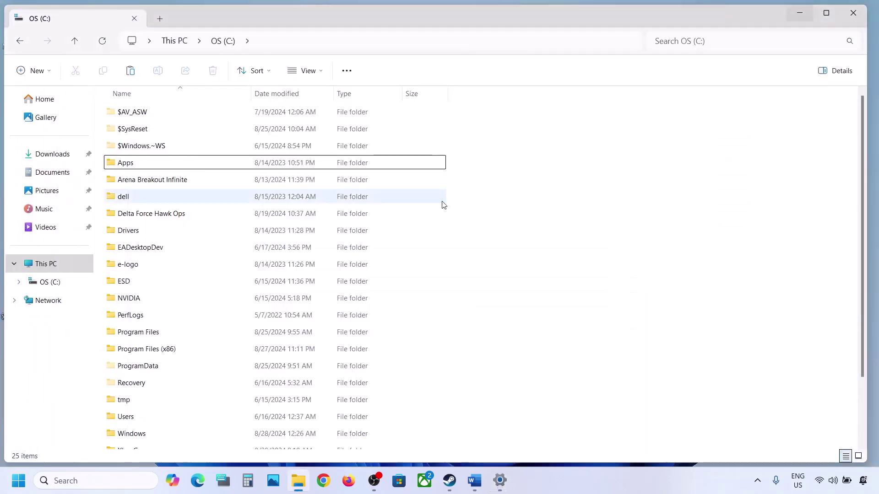
key(super+d)
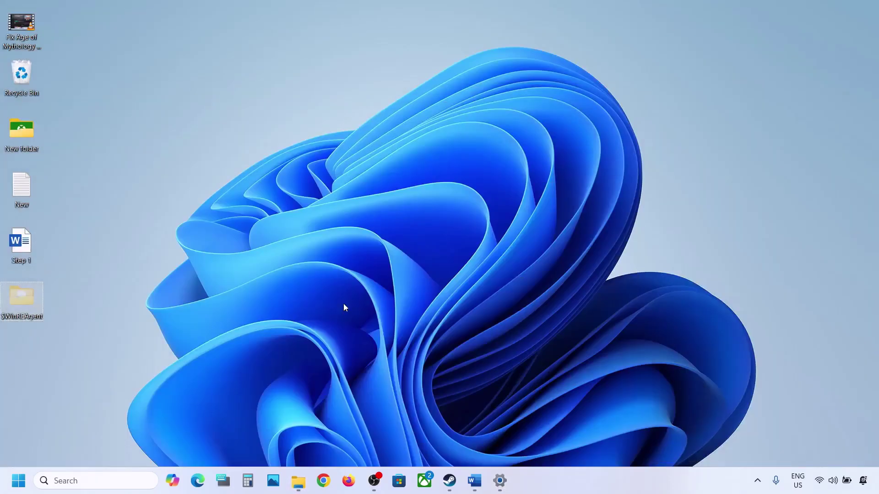
right_click(28, 304)
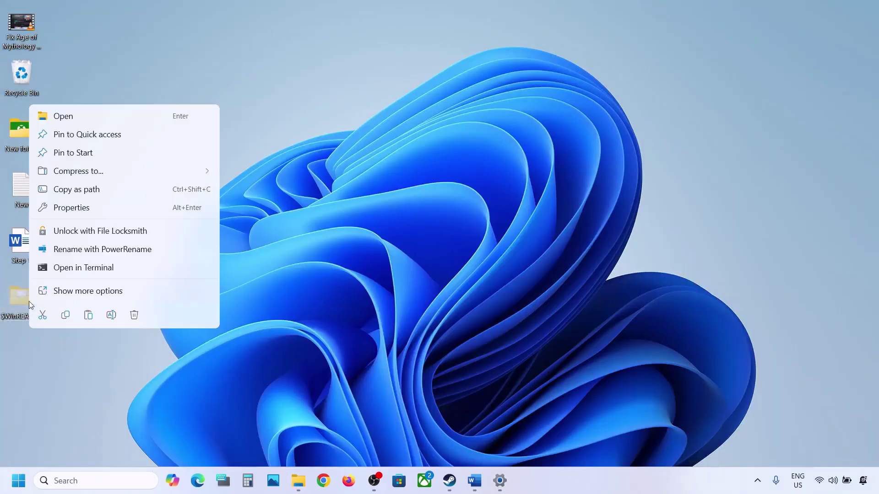
click(49, 316)
click(298, 481)
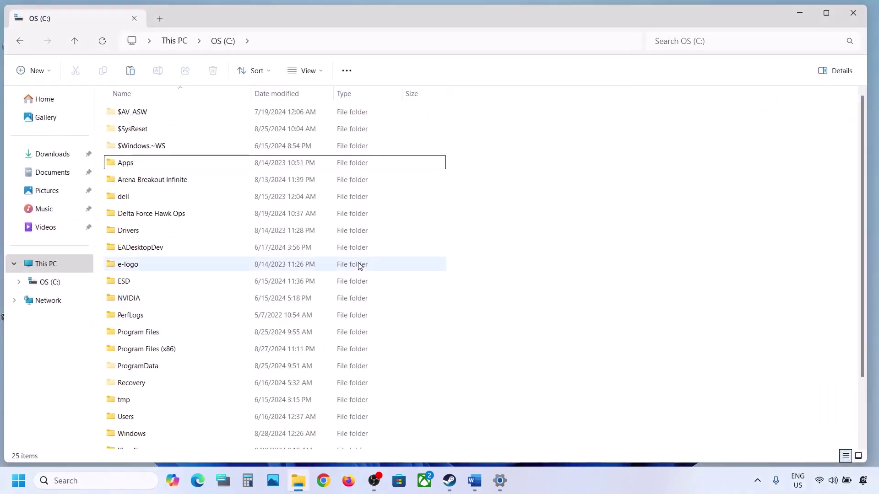
key(ctrl+v)
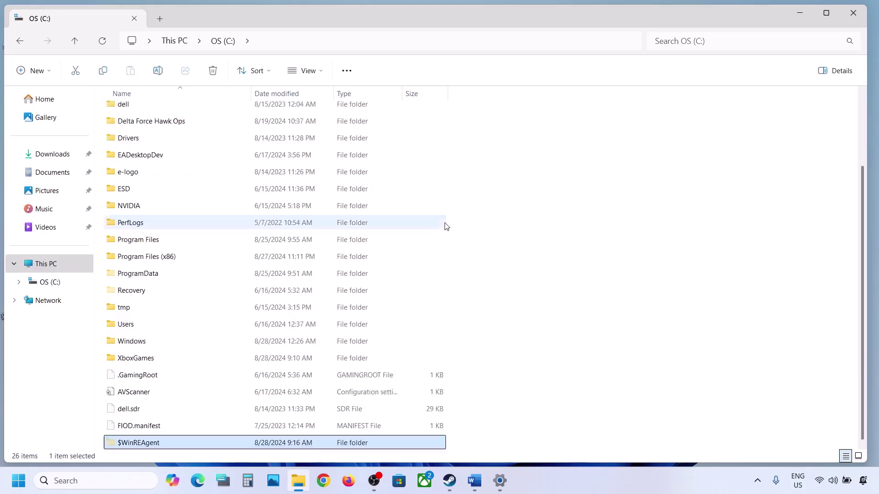
Close File Explorer, mark the Step 3 heading in the Word notes, and return to Settings
click(854, 12)
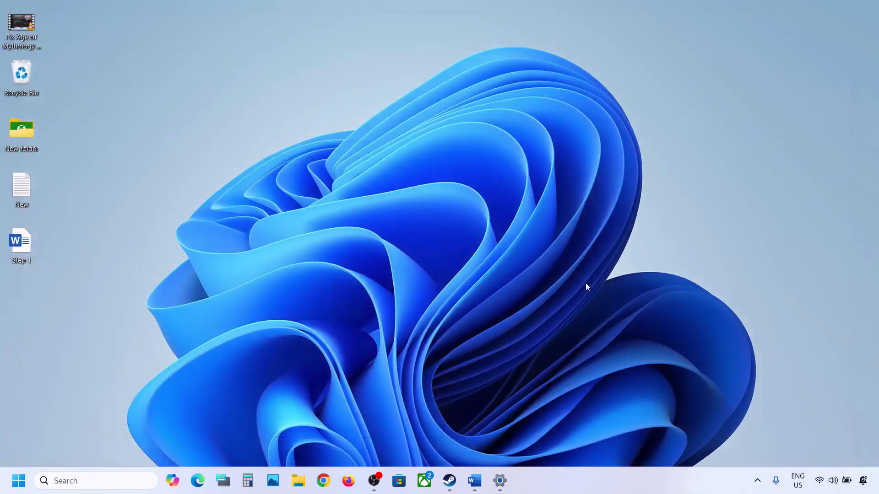
click(485, 479)
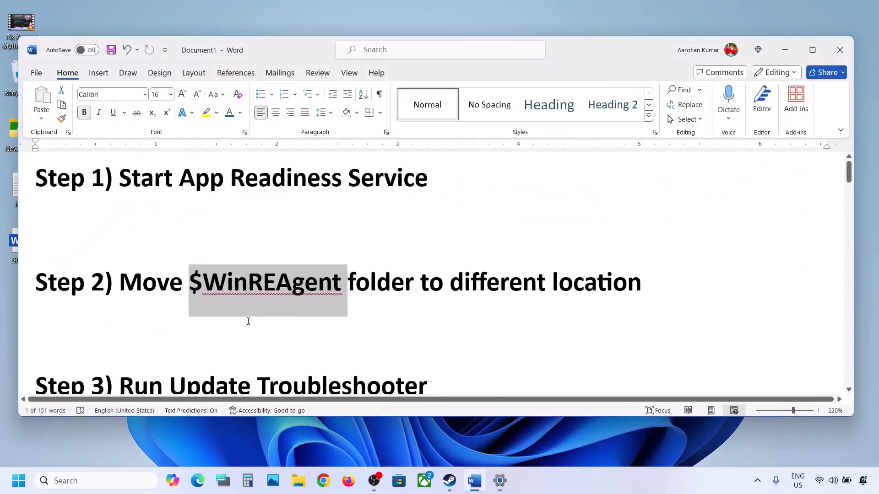
scroll(247, 320, down, 2)
drag(123, 276, 459, 251)
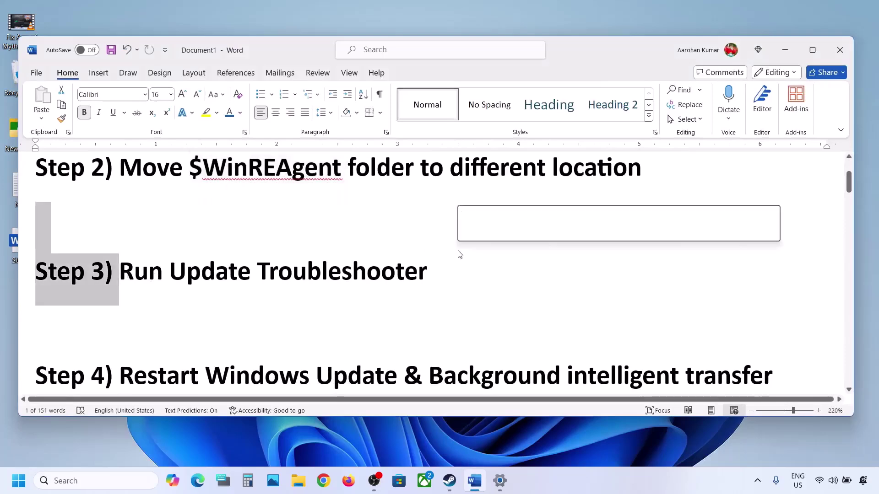
key(alt+Tab)
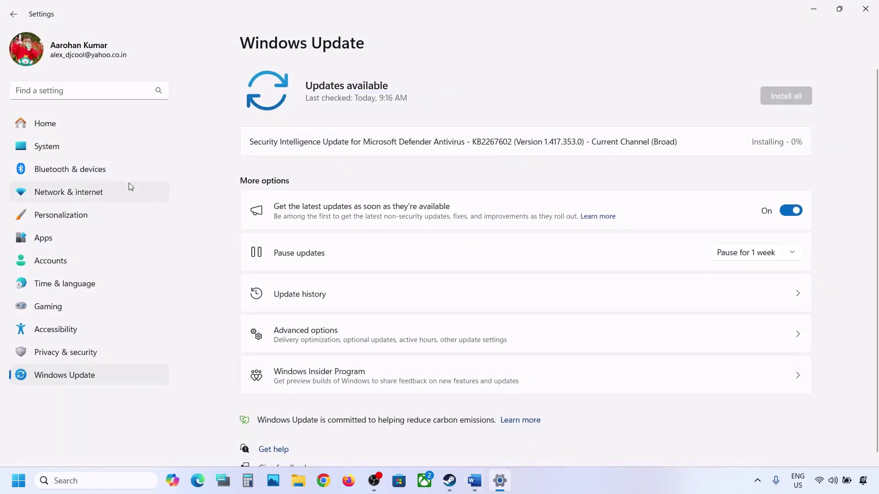
Run the Windows Update troubleshooter from System > Troubleshoot > Other troubleshooters
click(65, 154)
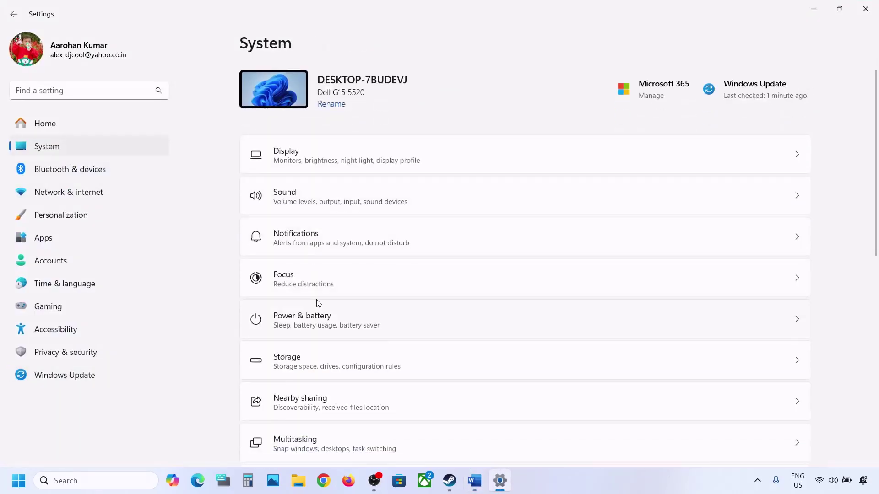
scroll(318, 305, down, 3)
scroll(332, 362, down, 3)
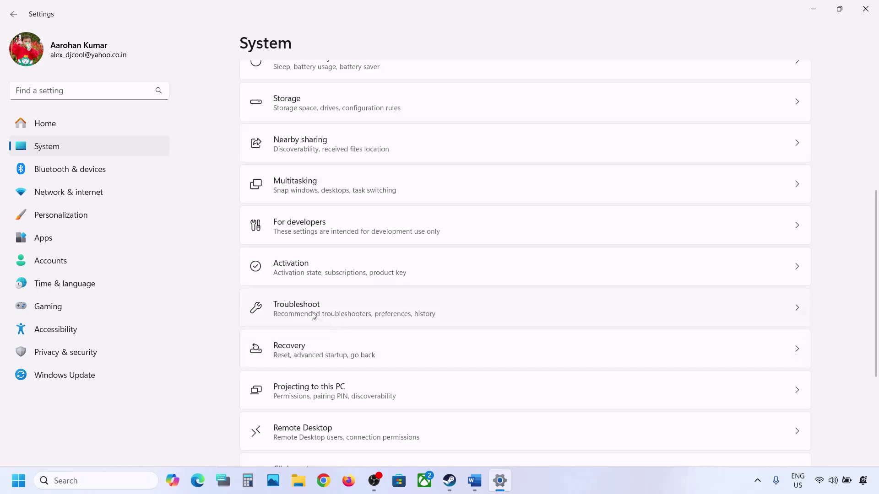
click(328, 316)
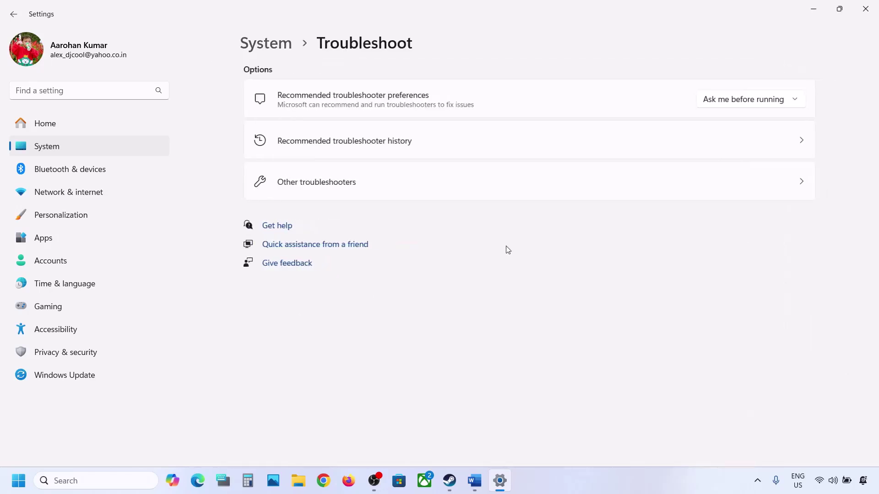
click(349, 191)
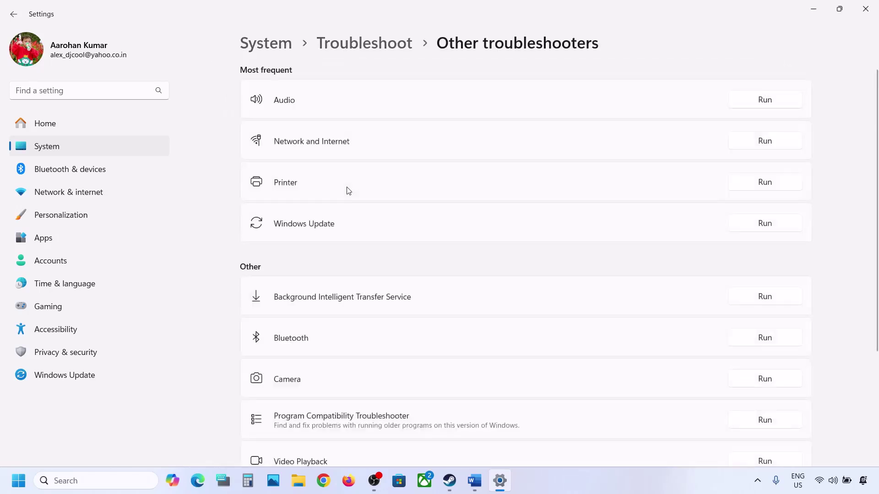
click(778, 229)
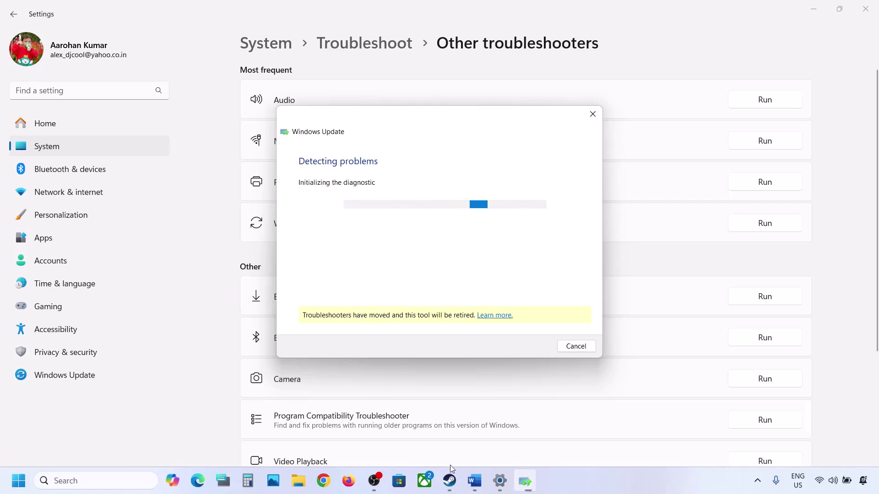
Bring up the Word notes and highlight the Step 4 instruction text
click(474, 481)
scroll(300, 302, down, 2)
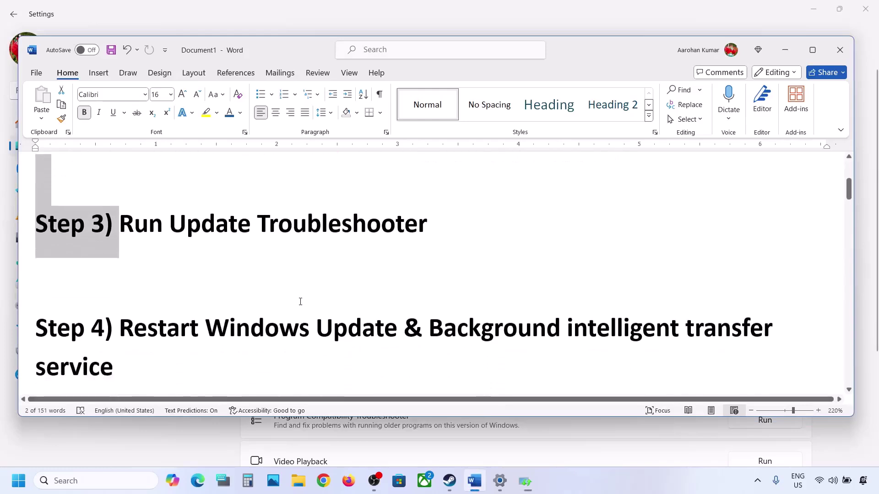
scroll(300, 301, down, 1)
drag(121, 294, 585, 303)
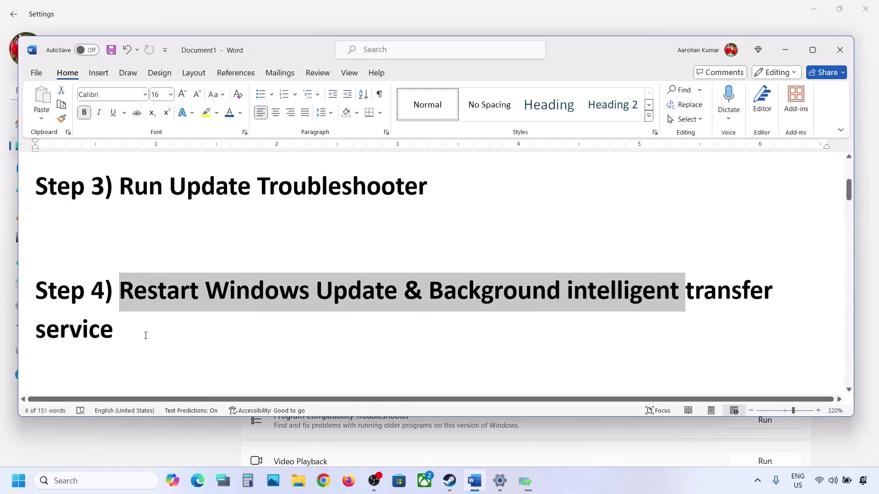
Open Services and keep the Windows Update service startup type at Automatic
click(101, 481)
text(ser)
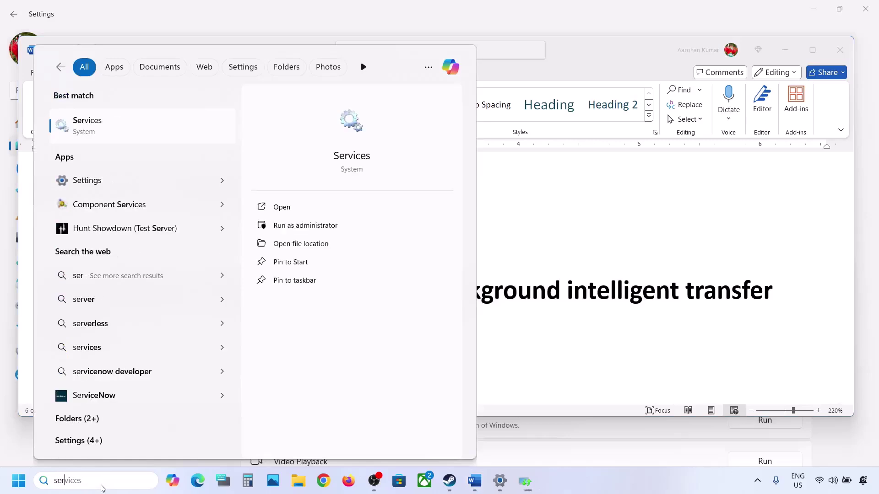
text(vices)
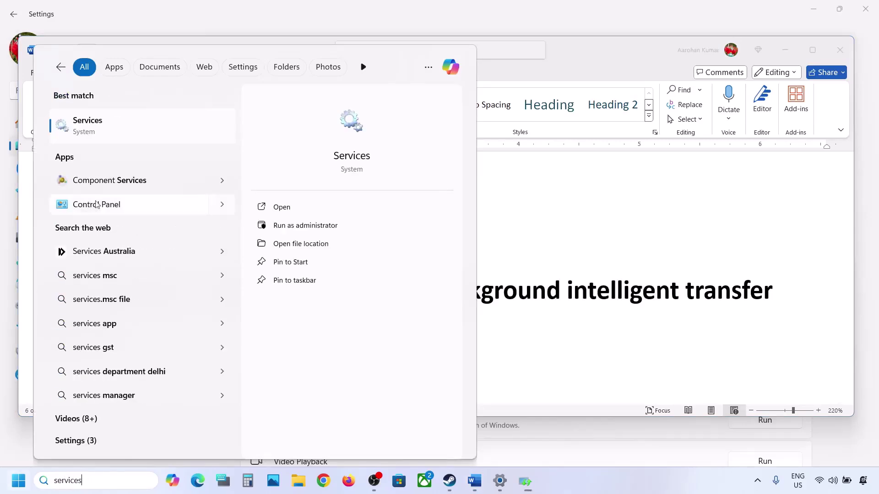
click(95, 121)
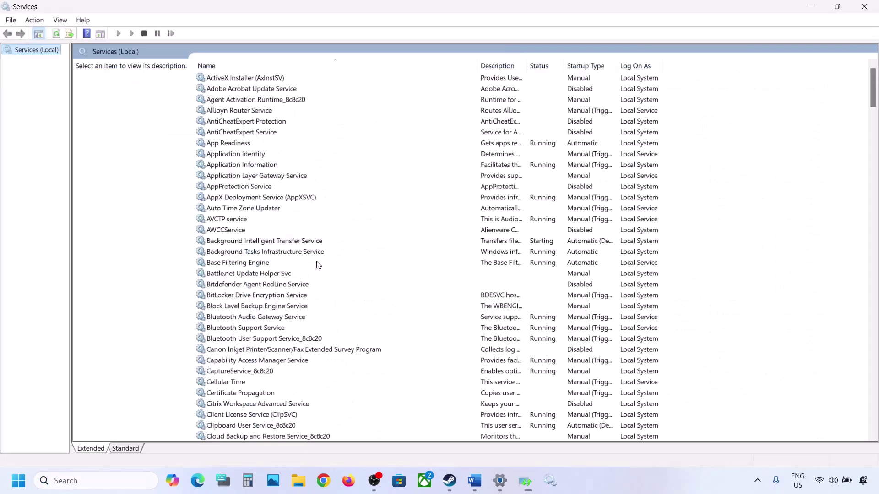
click(300, 306)
key(w)
scroll(300, 308, down, 7)
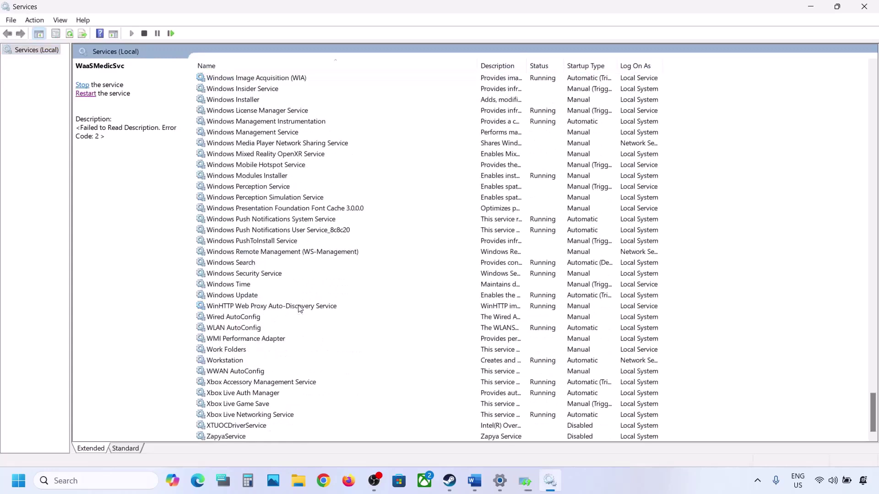
click(241, 299)
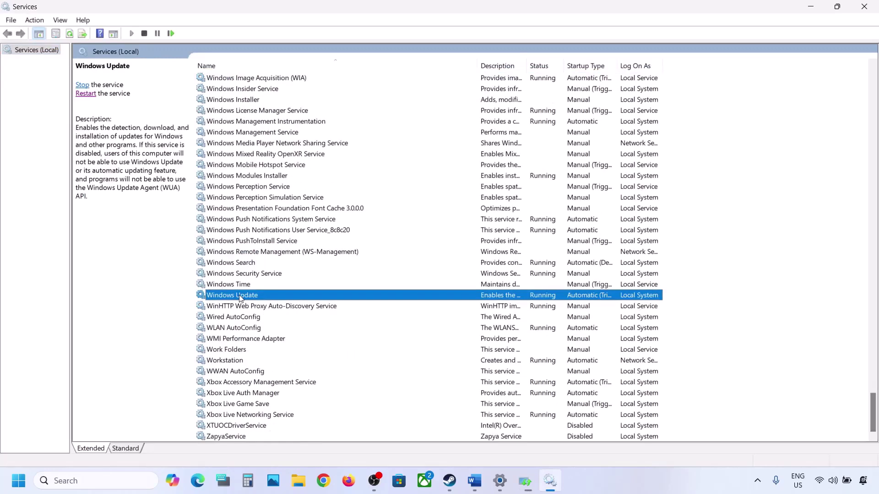
double_click(311, 298)
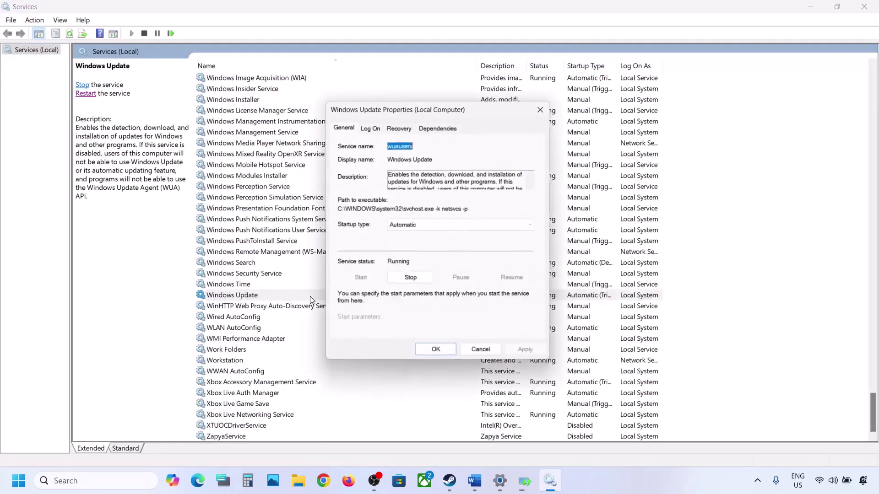
click(415, 227)
click(415, 244)
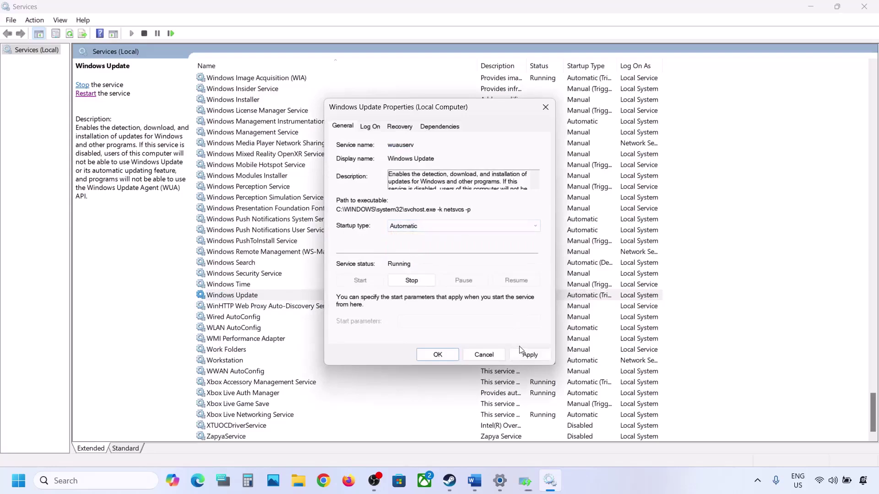
click(522, 351)
click(435, 355)
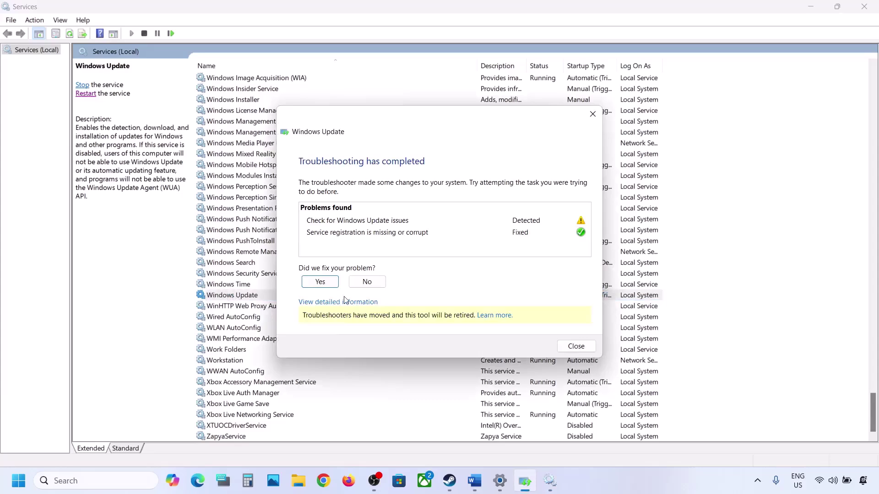
Close the finished troubleshooter report and restart the Windows Update service
click(577, 347)
right_click(242, 295)
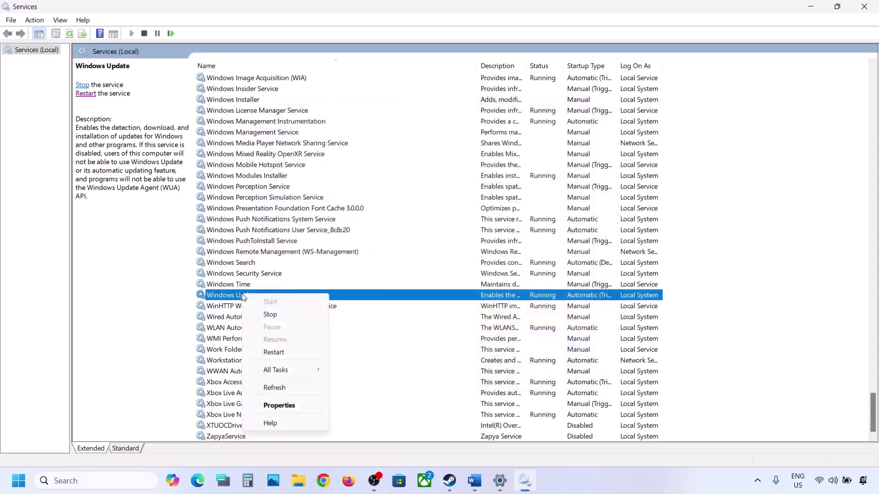
click(282, 351)
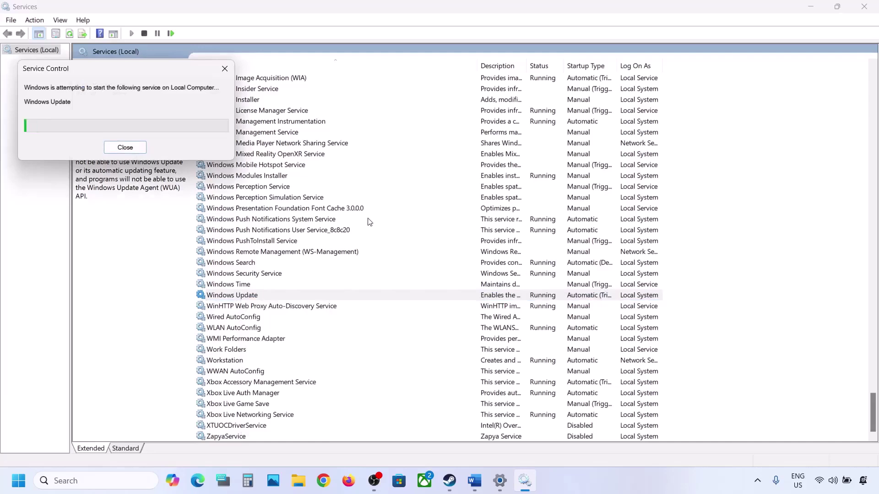
click(276, 246)
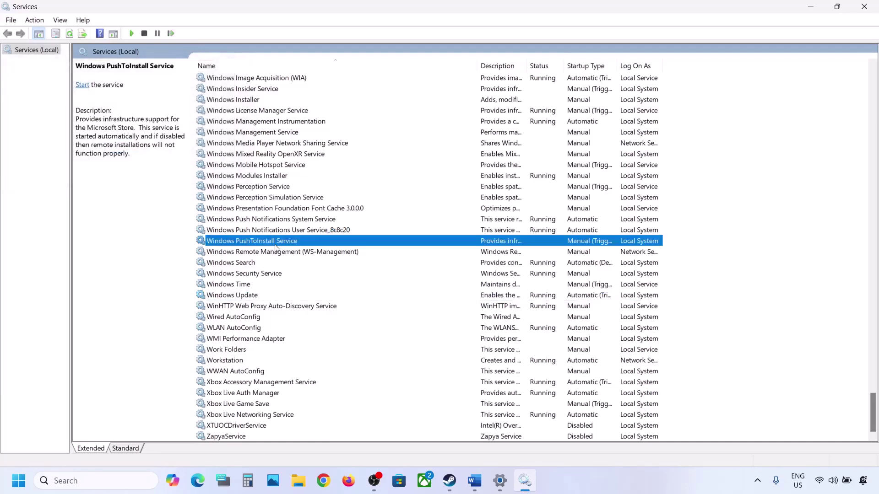
Set the Background Intelligent Transfer Service startup type to Automatic and apply it
key(b)
scroll(277, 243, up, 5)
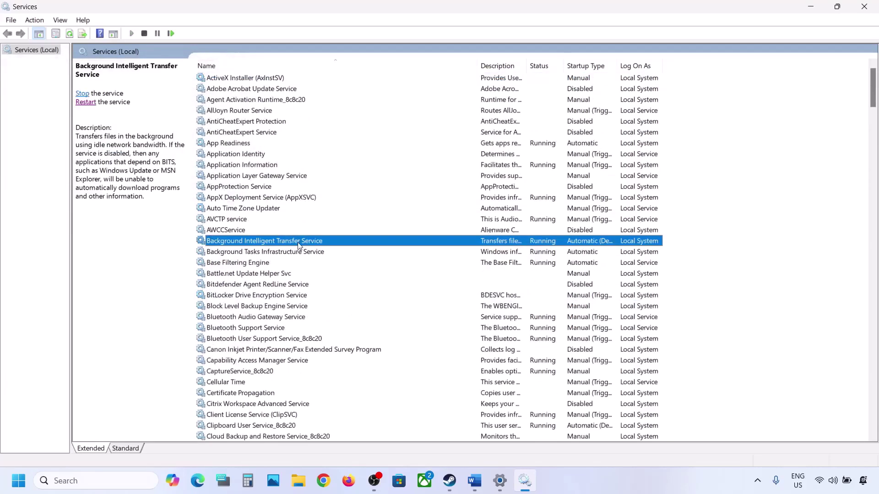
double_click(298, 246)
click(429, 225)
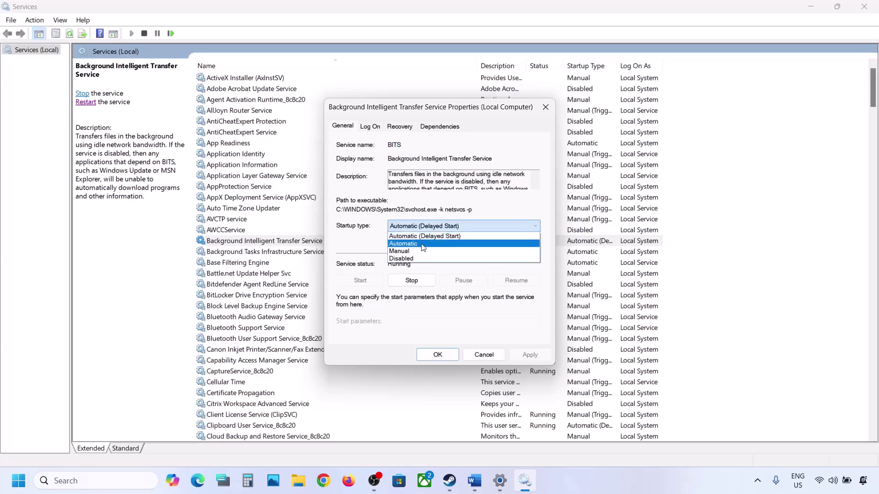
click(422, 245)
click(520, 355)
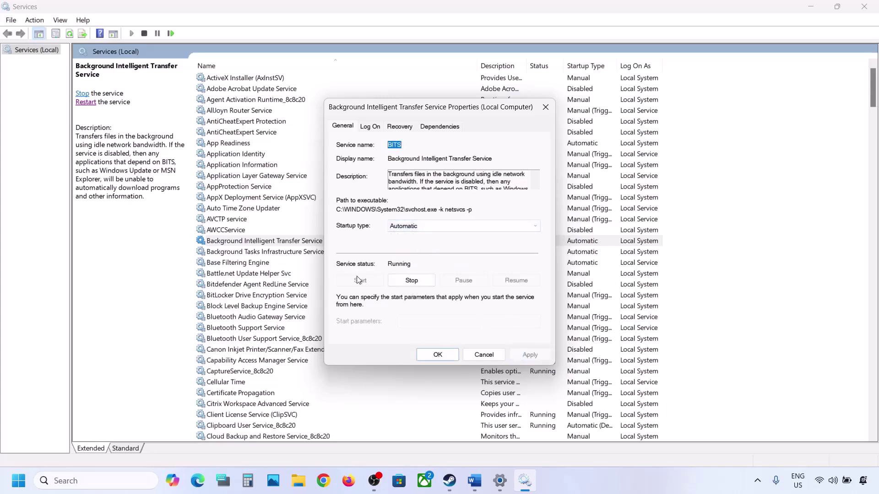
click(430, 358)
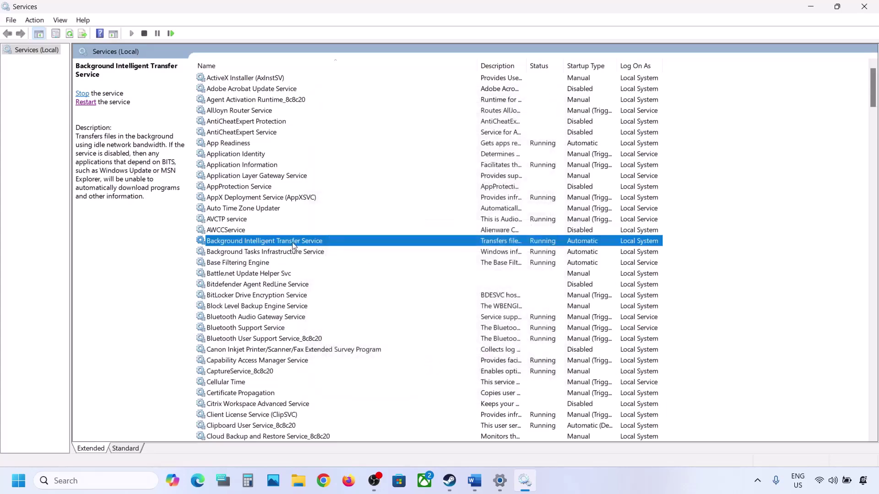
Restart the Background Intelligent Transfer Service
right_click(281, 246)
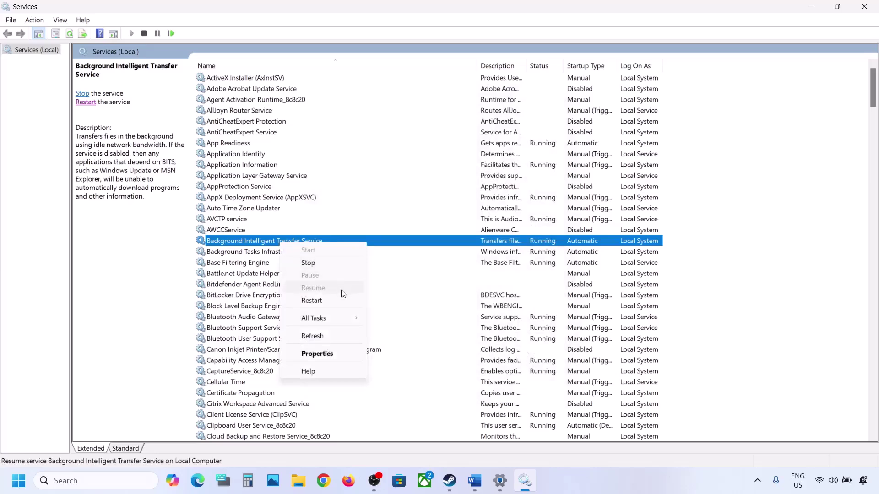
click(322, 302)
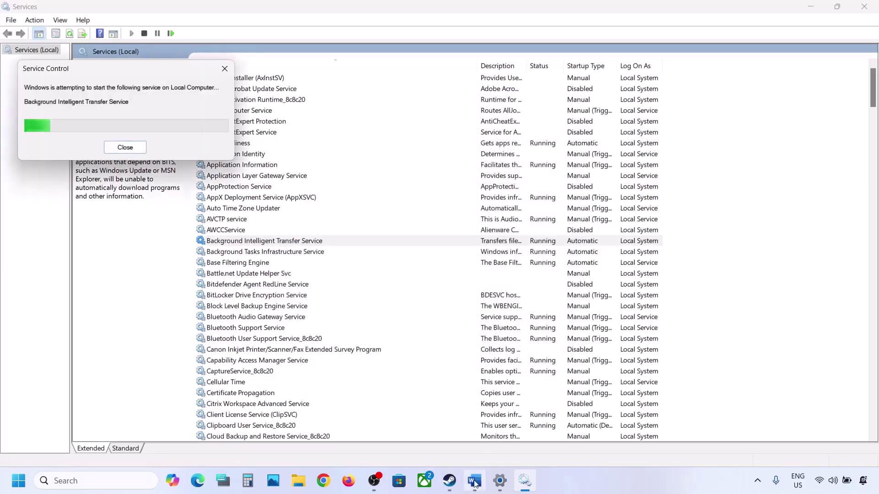
mouse_move(475, 483)
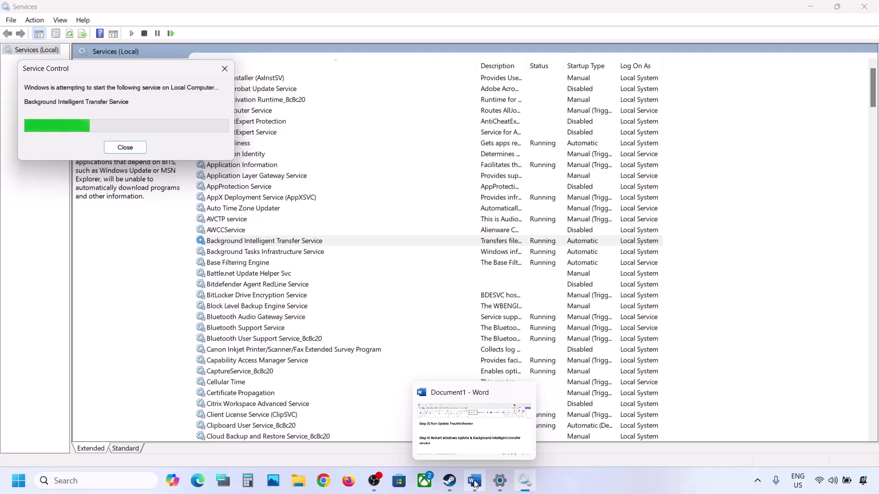
Copy the Step 5 Windows 11 download link from the Word notes and open Chrome
click(475, 483)
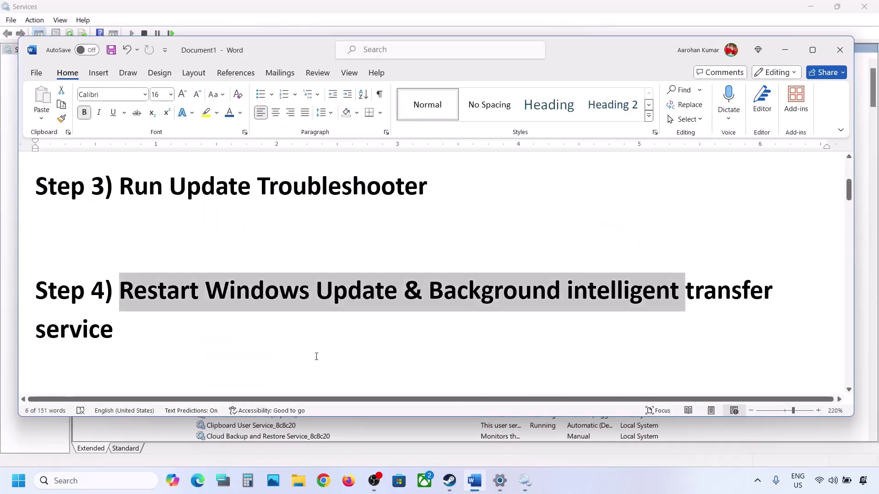
scroll(316, 355, down, 4)
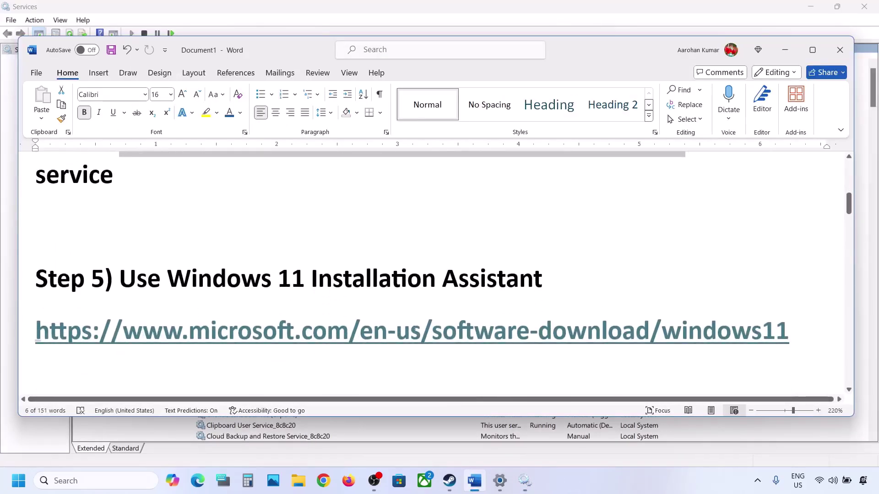
drag(804, 337, 87, 351)
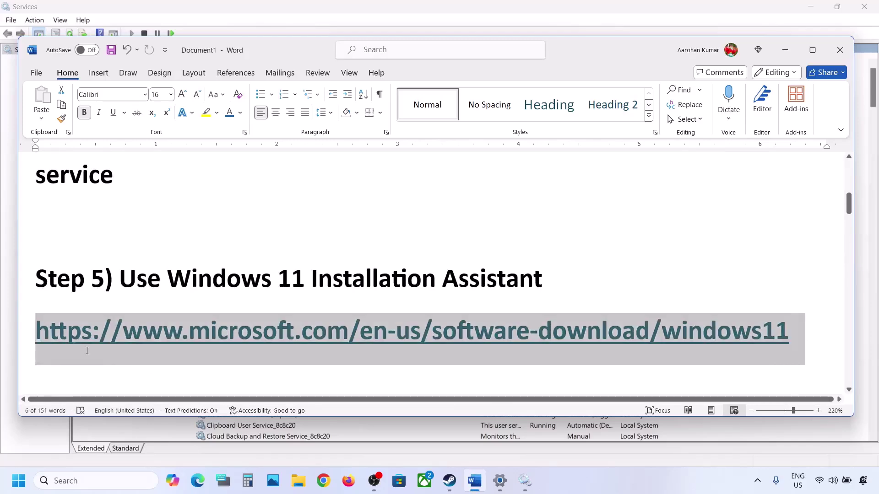
right_click(180, 323)
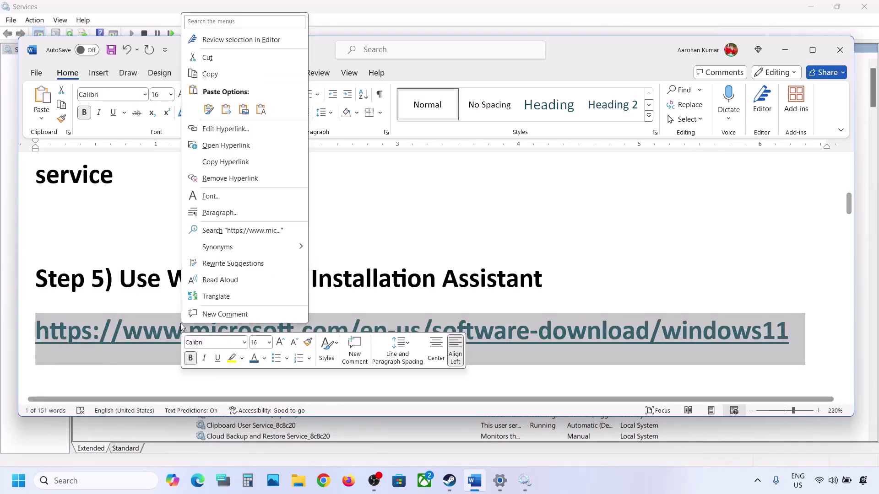
click(212, 74)
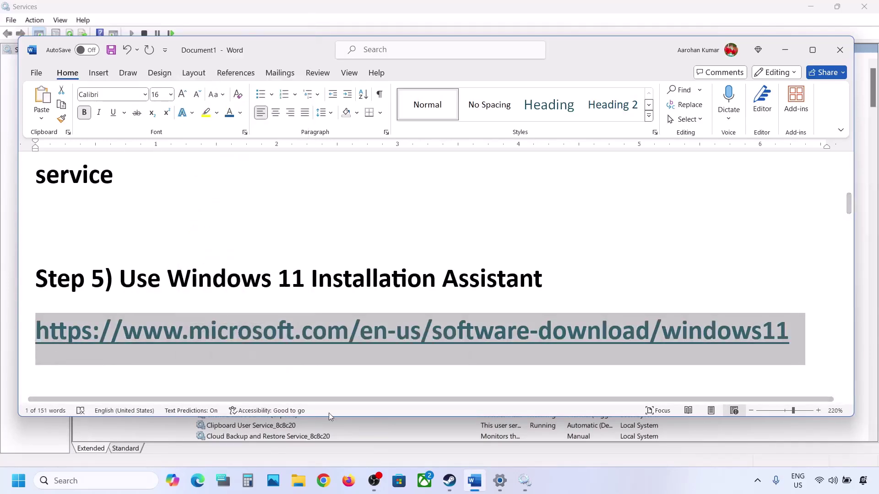
click(322, 474)
Load microsoft.com/en-us/software-download/windows11, then download and launch the Windows 11 Installation Assistant
key(ctrl+v)
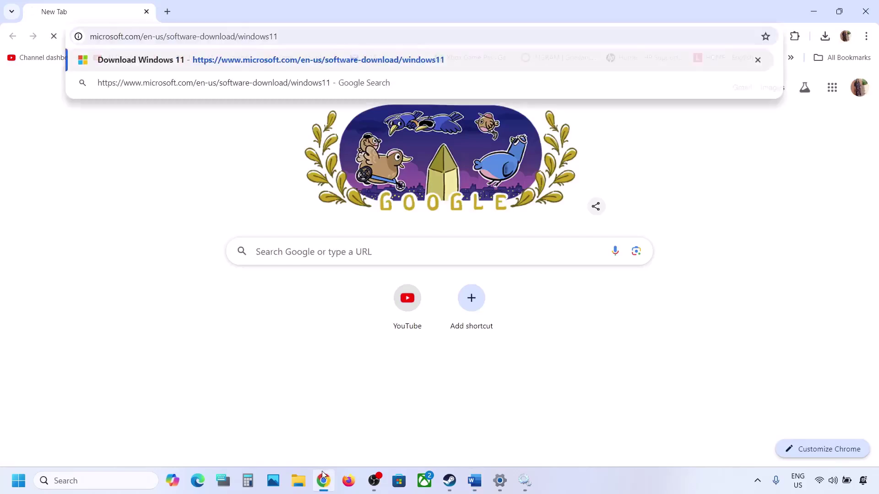
key(Return)
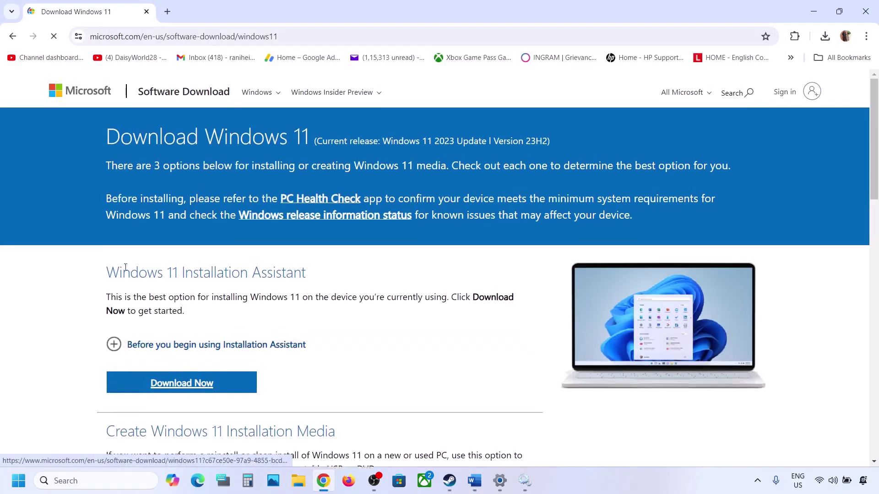
drag(107, 312, 338, 312)
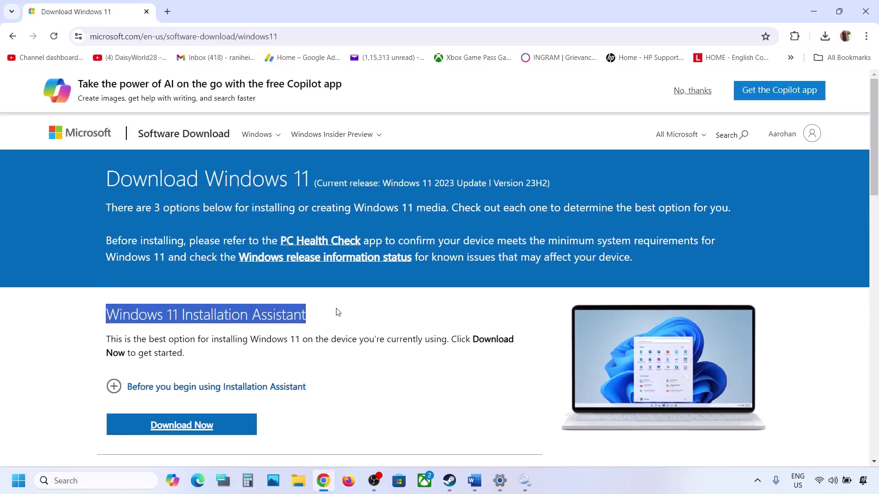
scroll(338, 312, down, 3)
click(198, 271)
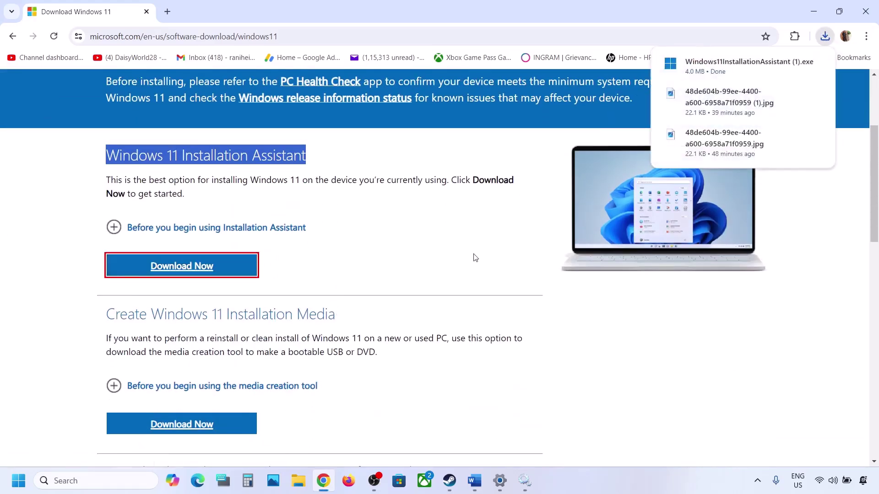
click(708, 60)
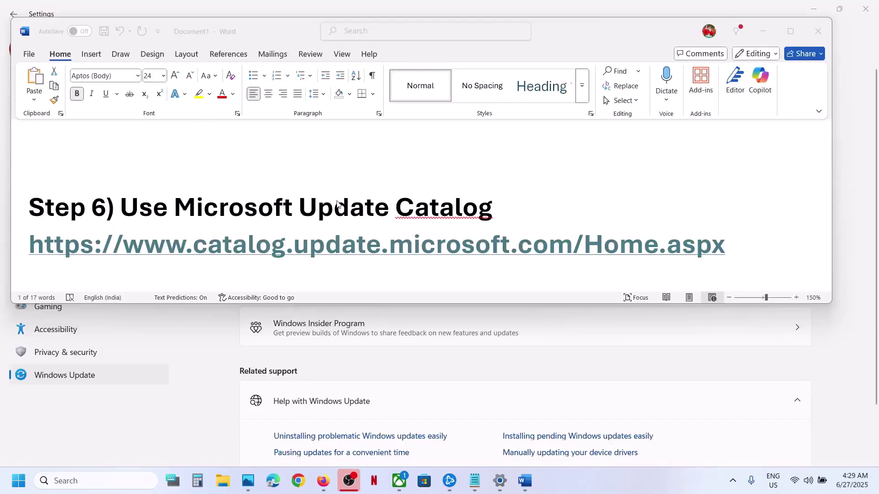
Copy the catalog.update.microsoft.com link from the Word notes and return to Chrome
click(742, 252)
triple_click(734, 245)
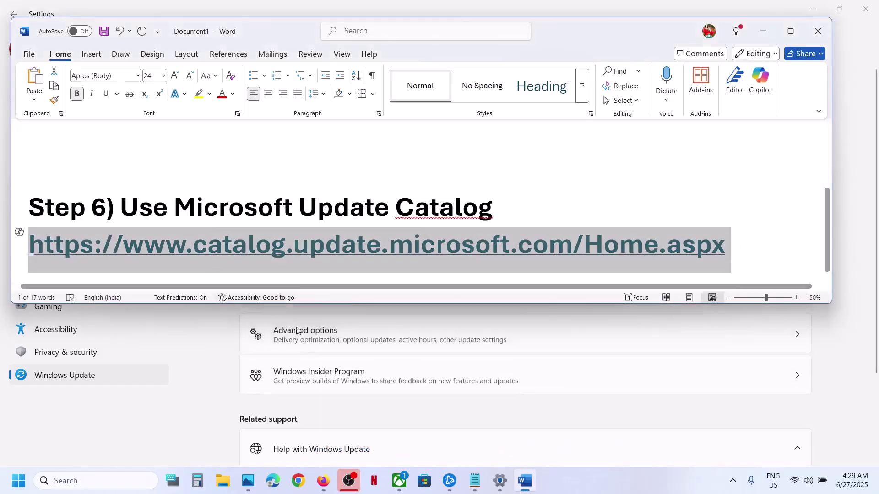
click(297, 480)
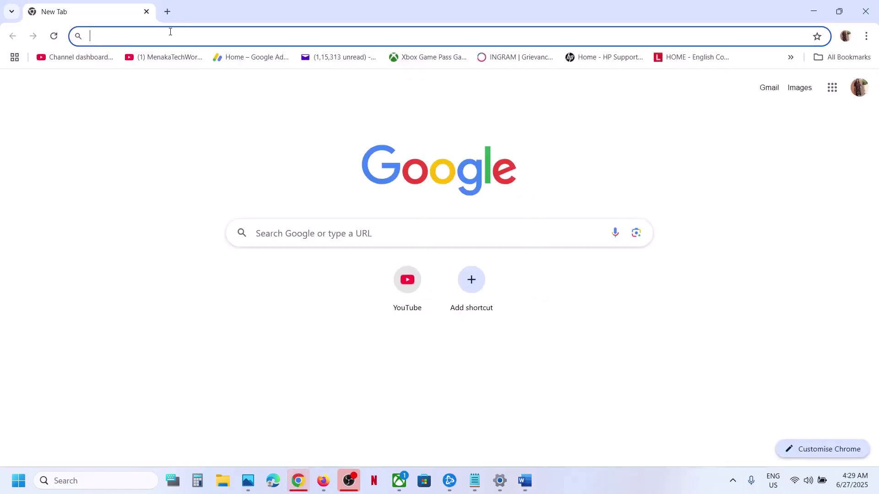
Load the Microsoft Update Catalog site in a new Chrome tab
click(167, 12)
key(ctrl+v)
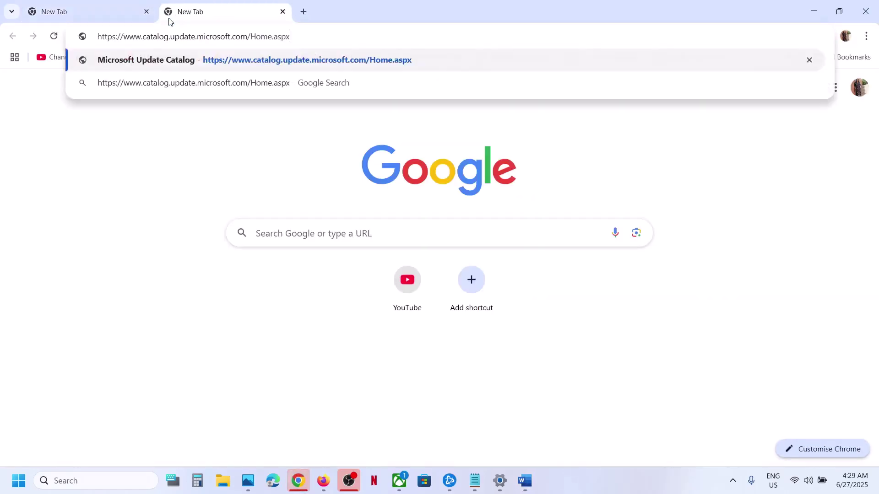
key(Return)
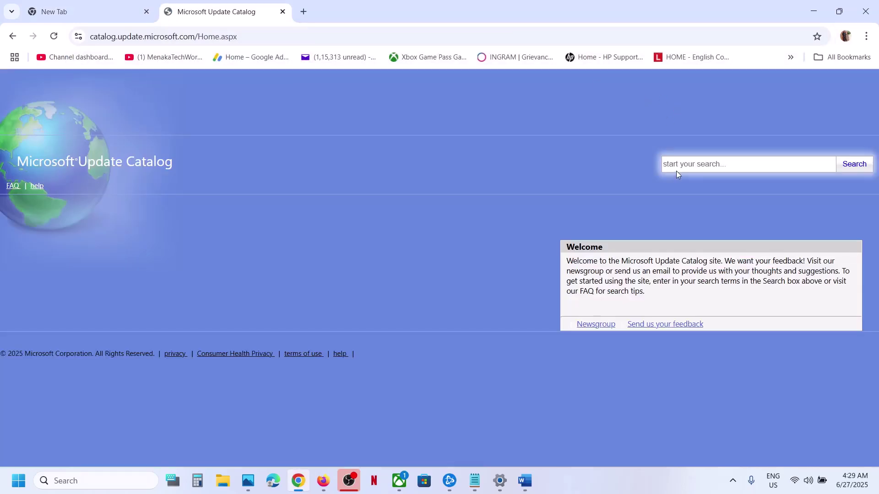
Search the catalog for KB5060829, copied from Windows Update settings
click(500, 480)
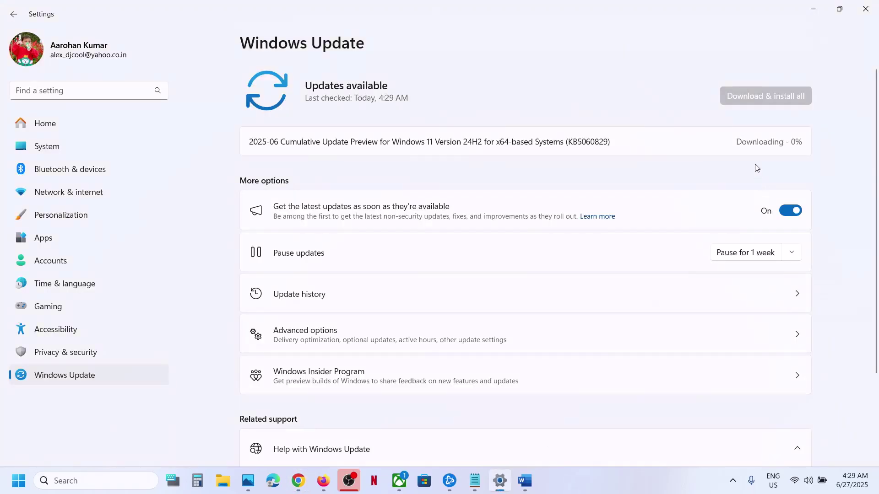
double_click(583, 143)
double_click(583, 142)
click(805, 17)
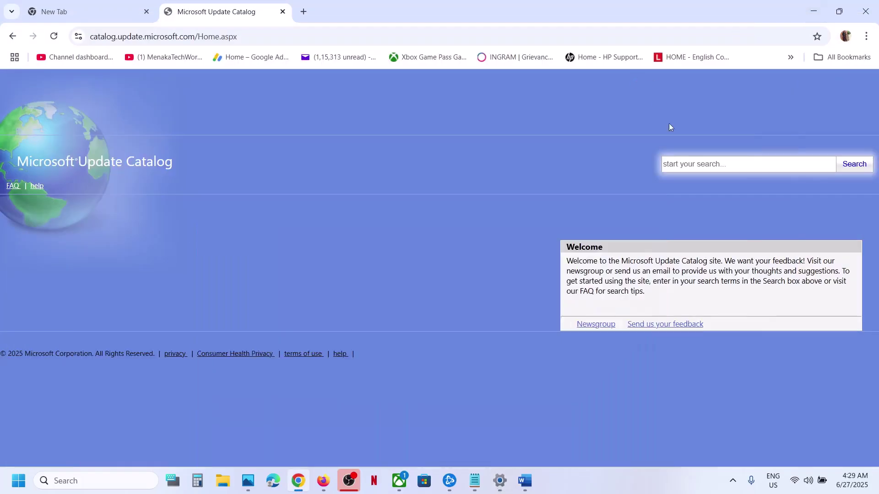
click(683, 166)
key(ctrl+v)
click(855, 164)
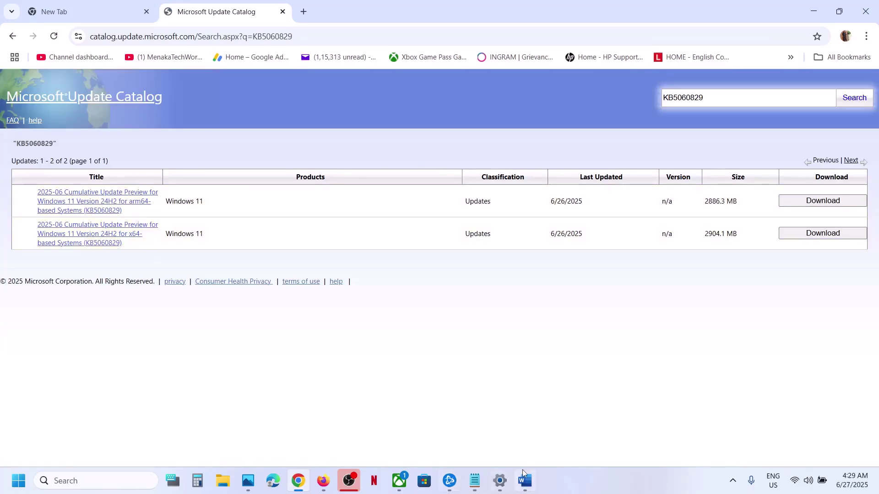
click(500, 480)
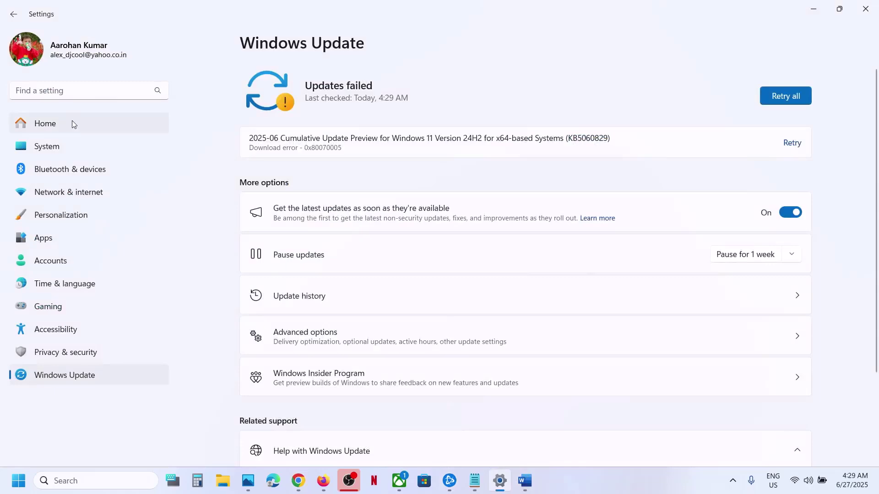
Confirm on System > About that the system type is x64, then return to the KB5060829 results
click(60, 143)
scroll(459, 249, down, 10)
scroll(458, 246, up, 1)
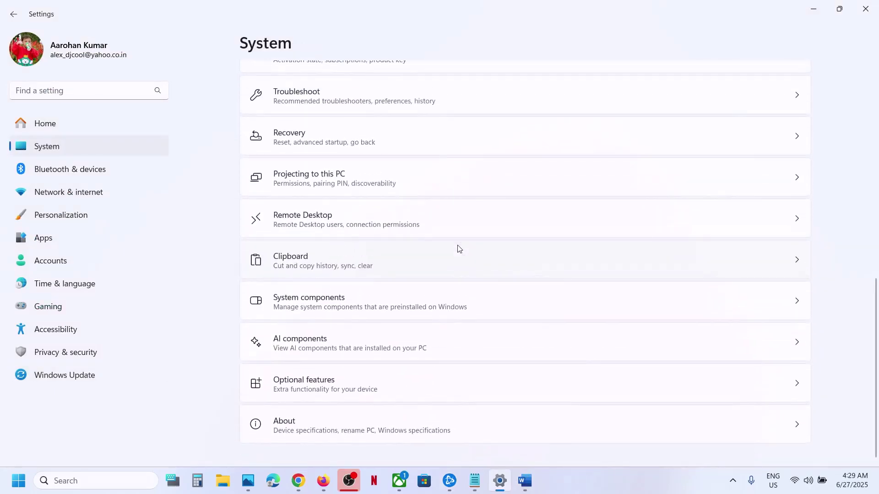
click(313, 439)
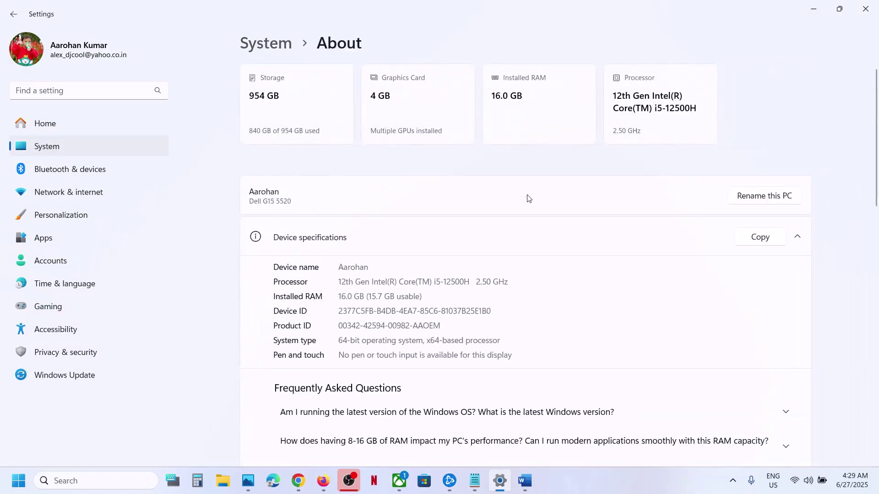
scroll(463, 267, down, 3)
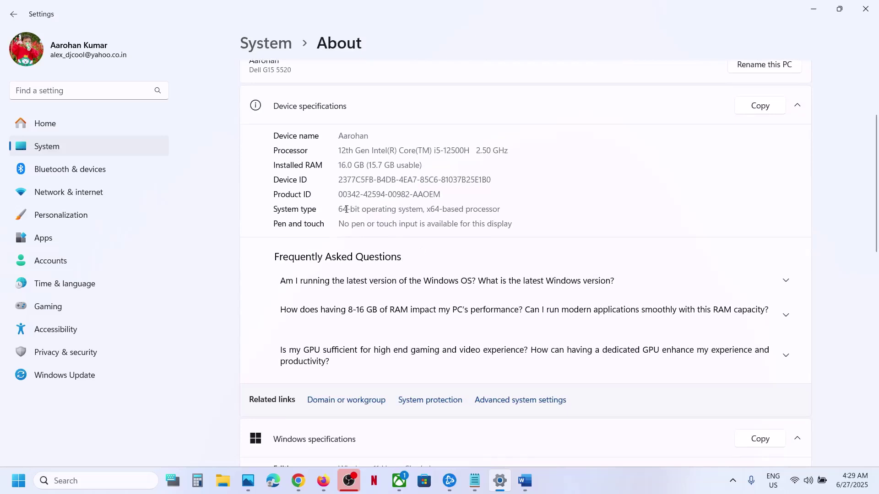
drag(346, 209, 494, 209)
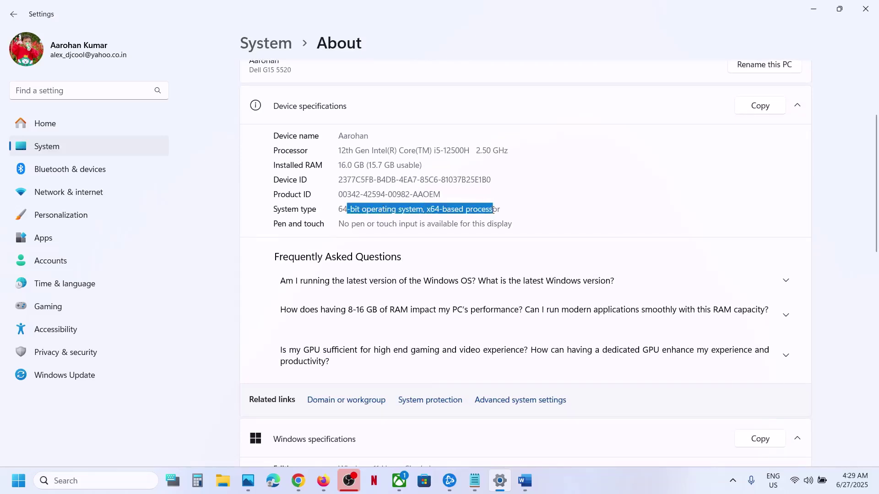
click(124, 367)
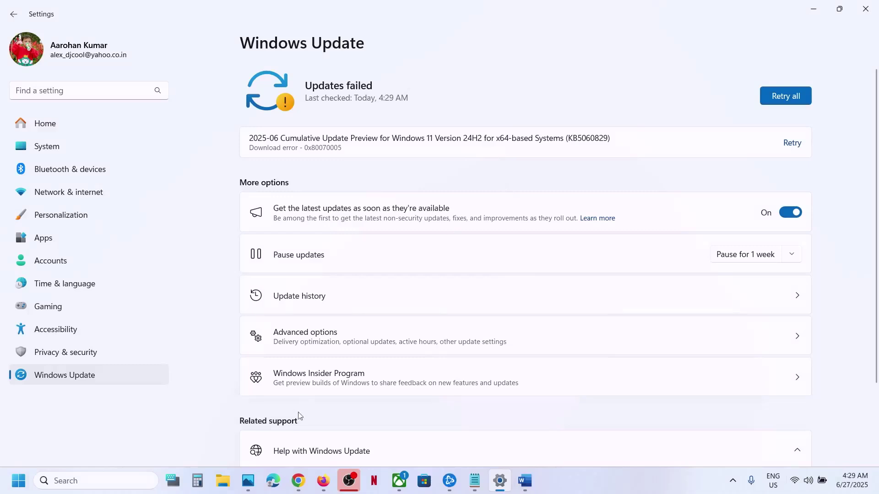
click(298, 480)
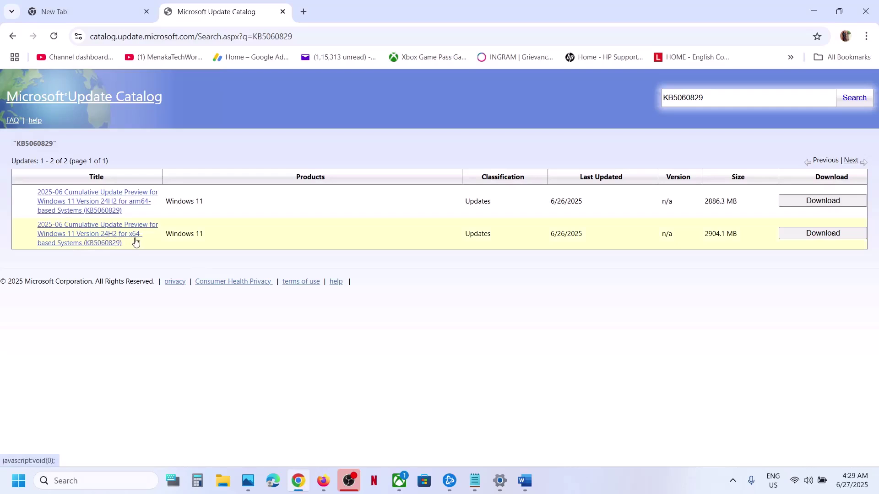
Download the 2.3 GB windows11.0-kb5060829-x64 .msu package from the x64 catalog entry
click(829, 238)
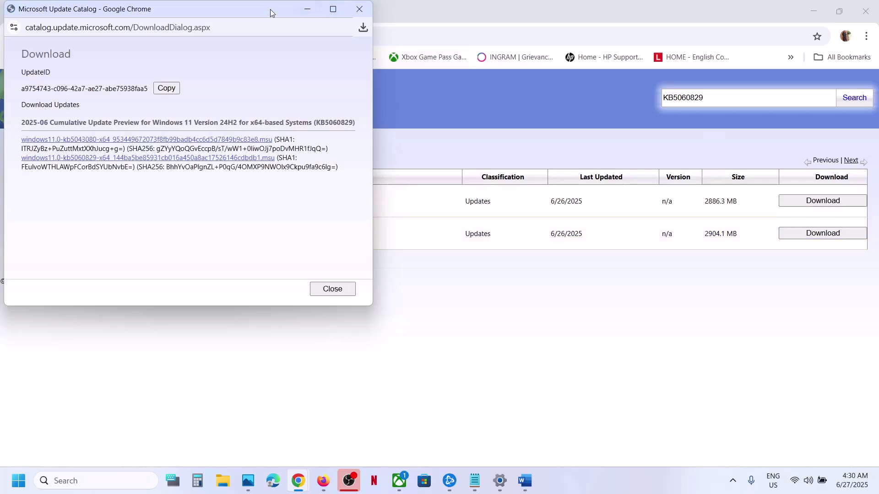
drag(270, 9, 509, 76)
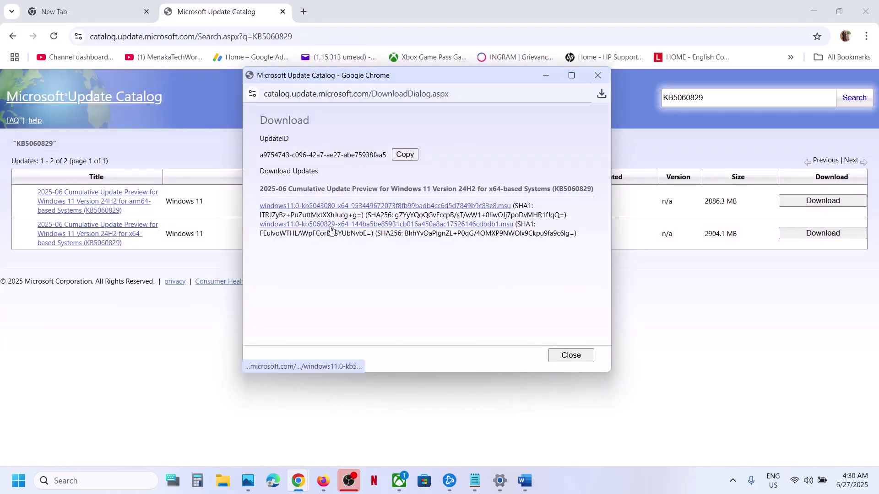
click(340, 224)
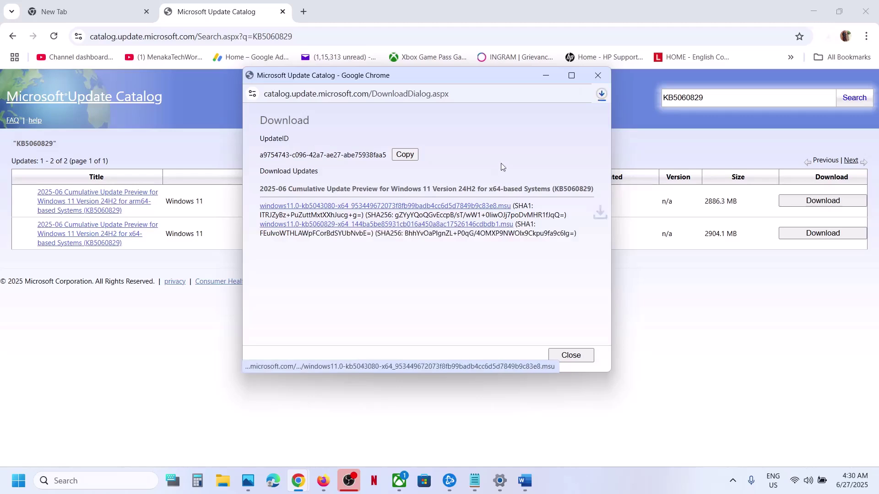
click(602, 95)
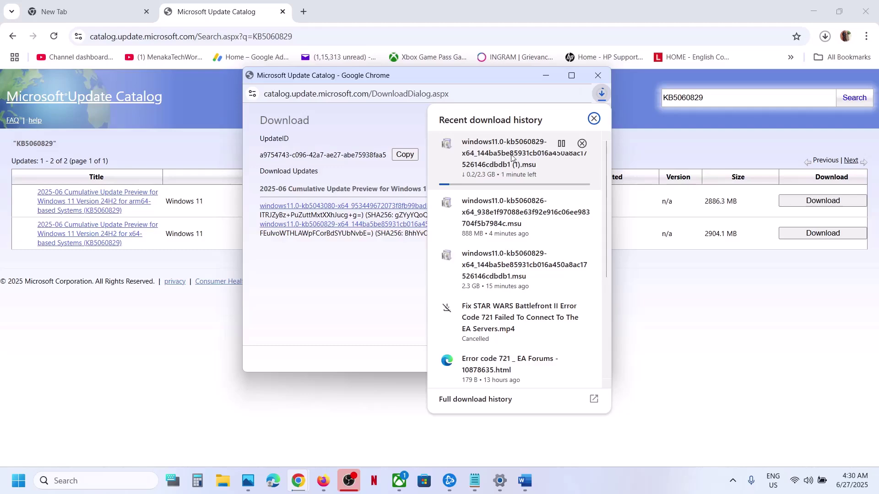
click(386, 263)
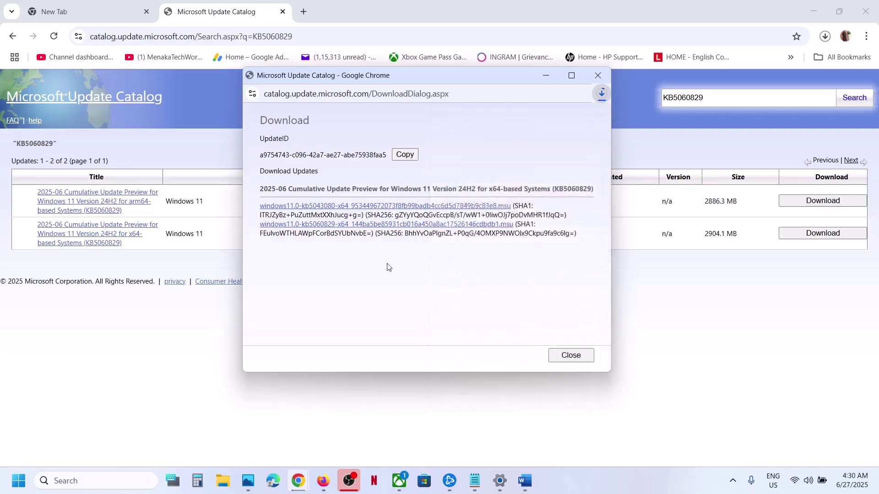
click(18, 480)
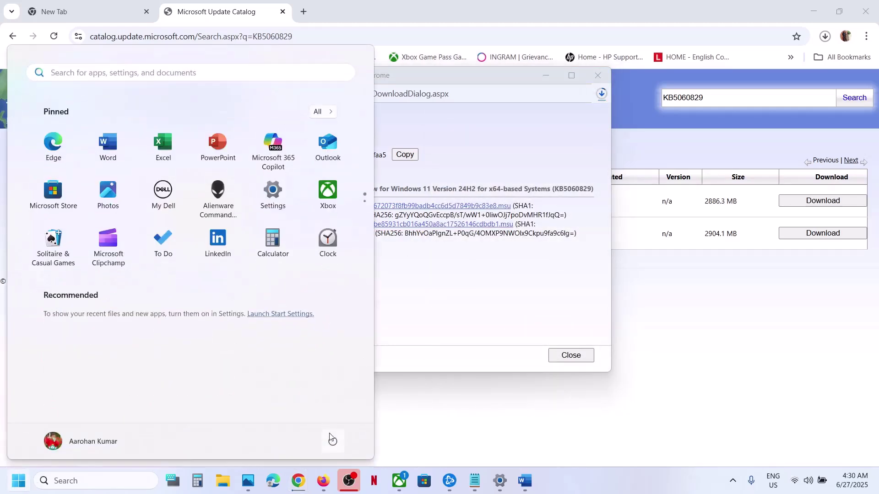
Copy the reset script from SC config through net start appidsvc in the Word notes
click(332, 440)
click(449, 310)
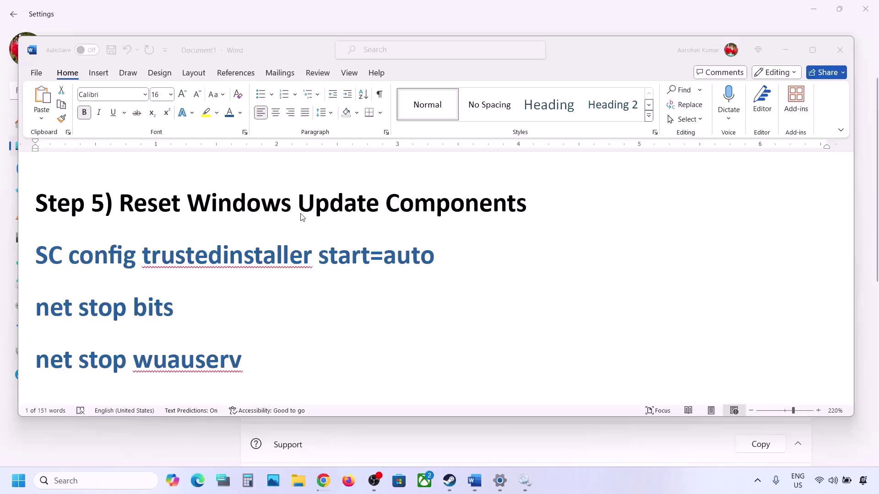
click(140, 209)
drag(120, 202, 526, 204)
mouse_move(37, 253)
mouse_down()
mouse_move(36, 393)
mouse_move(37, 255)
mouse_up()
scroll(37, 255, down, 15)
scroll(37, 255, down, 1)
right_click(125, 232)
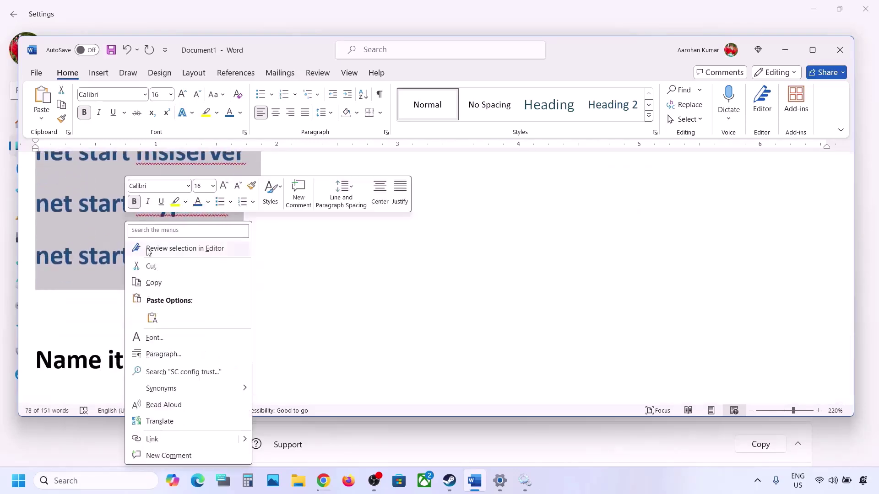
click(156, 284)
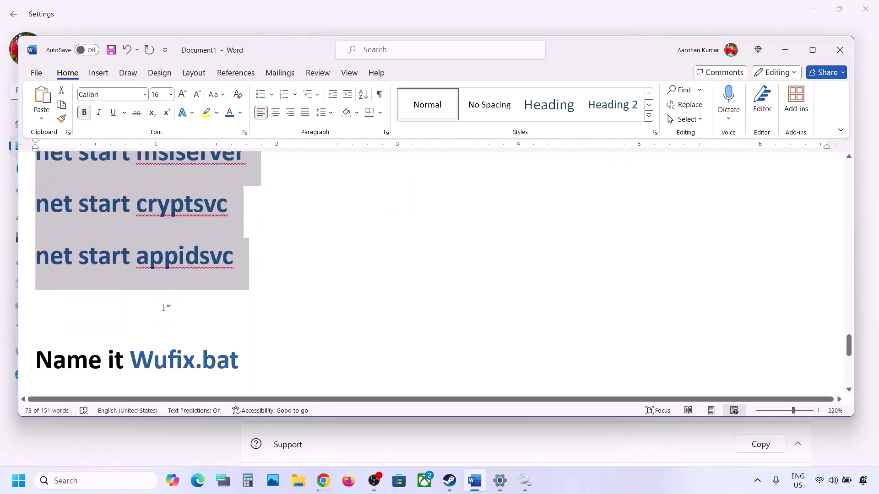
Paste the copied script into a new Notepad window
click(81, 480)
text(note)
key(Return)
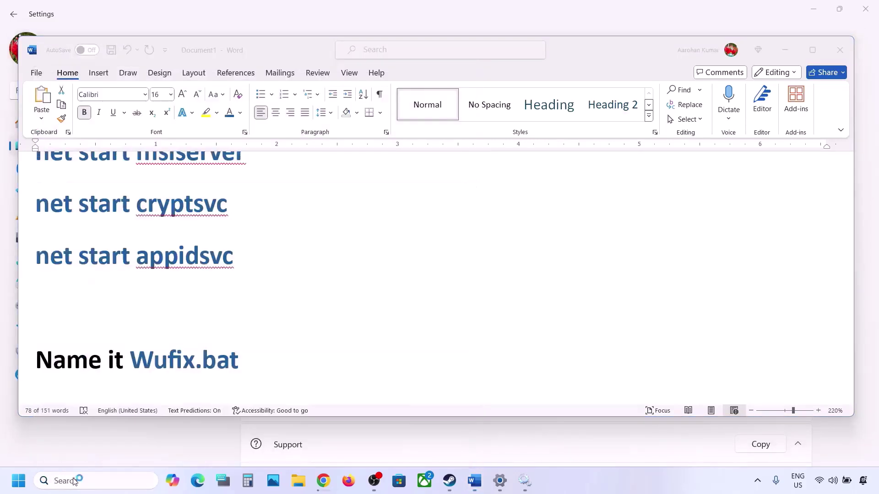
key(ctrl+v)
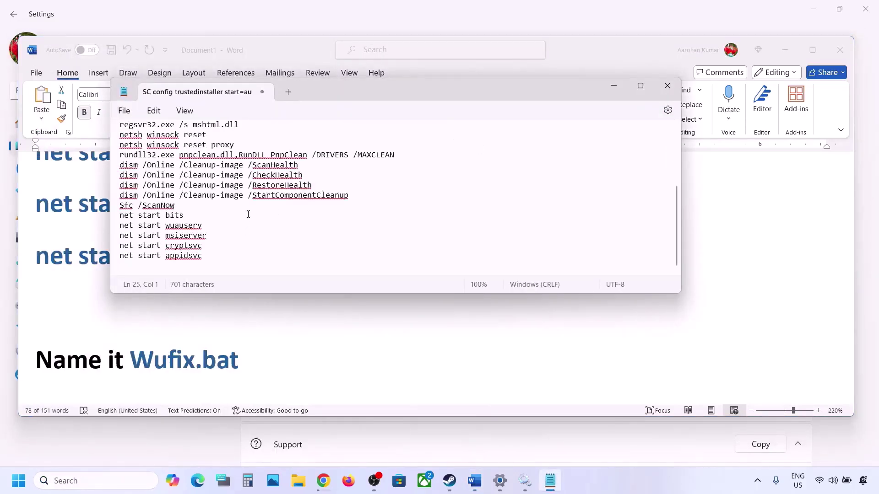
Begin saving the Notepad script with the name Wufix.bat copied from the Word notes
scroll(248, 214, up, 4)
click(124, 111)
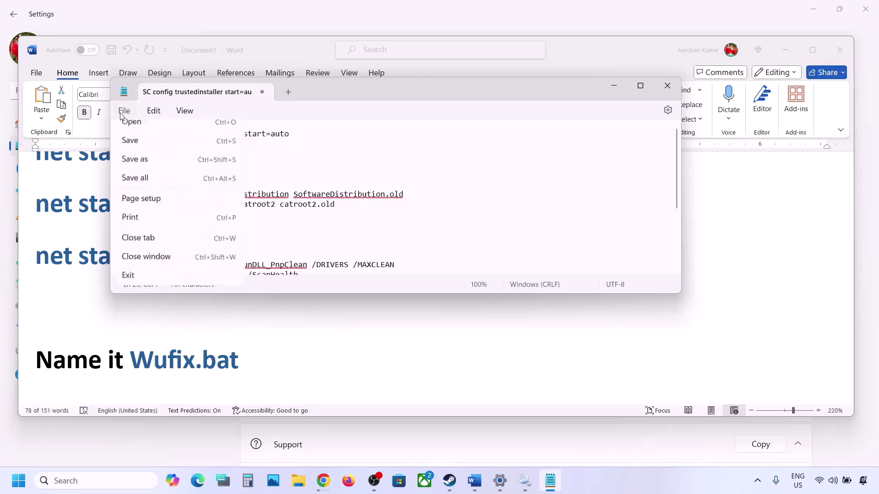
click(146, 208)
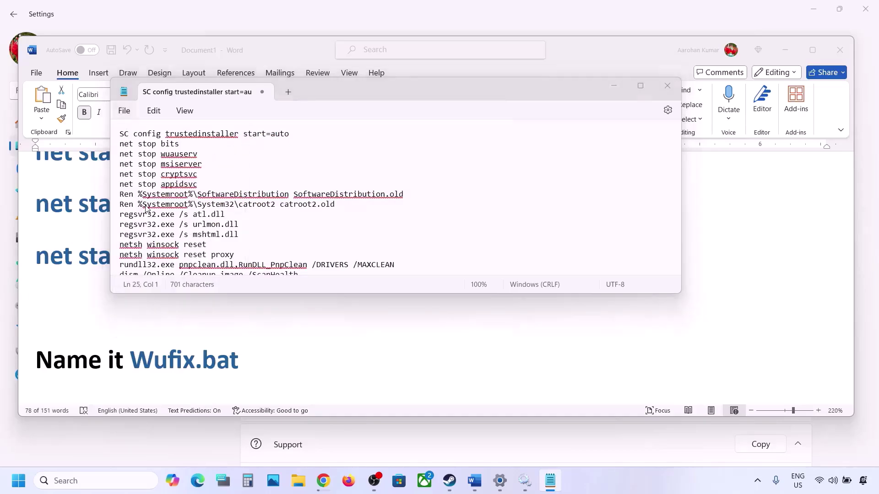
click(119, 372)
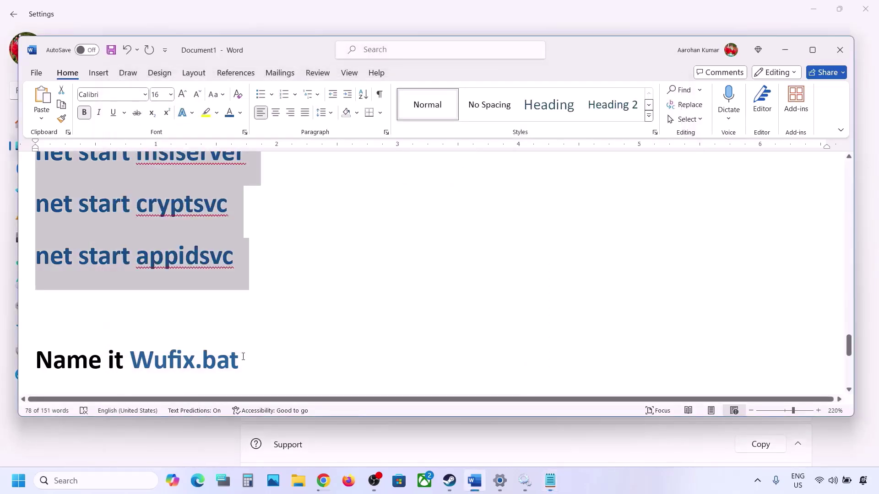
drag(243, 357, 162, 358)
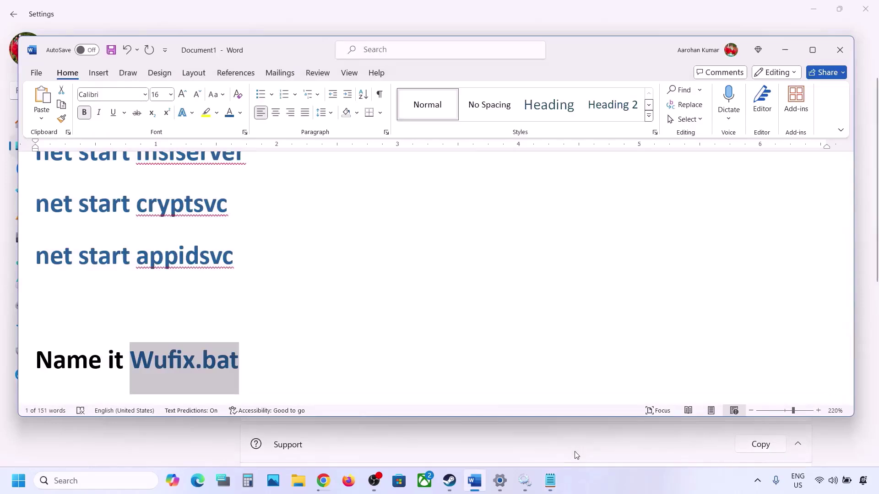
click(551, 481)
key(ctrl+v)
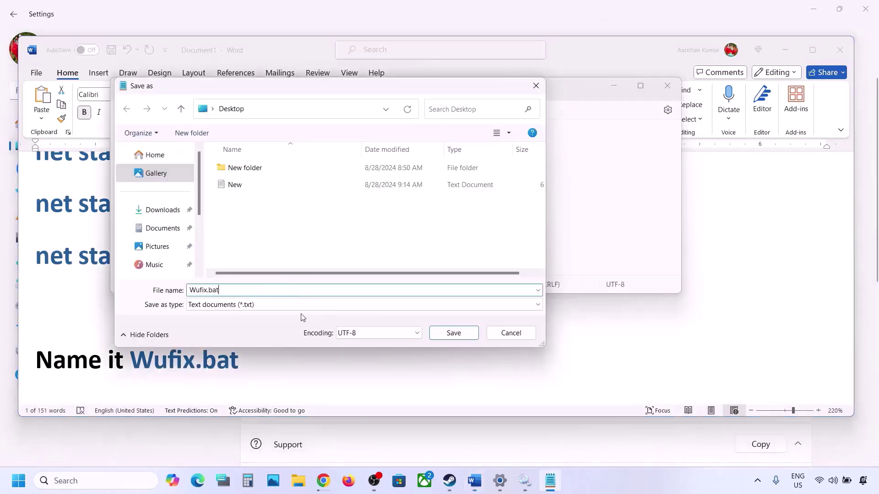
Save it to the Desktop as type All files, then close Notepad and show the desktop
drag(235, 293, 179, 294)
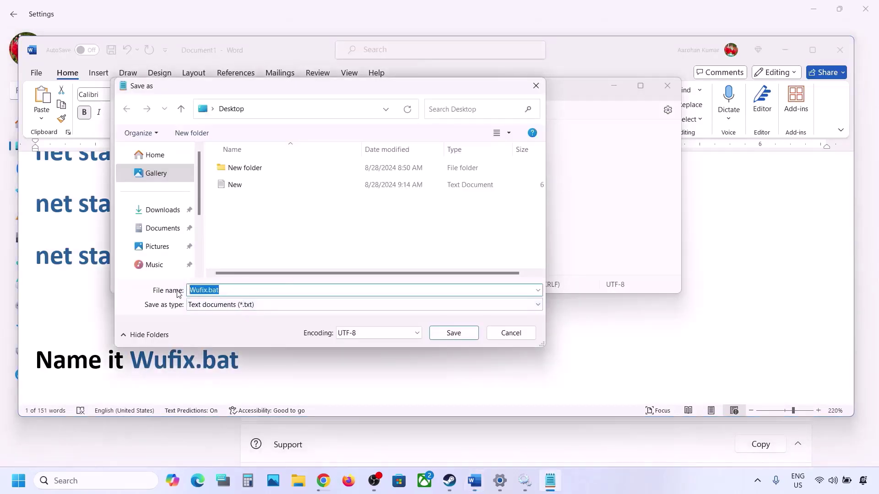
click(215, 305)
click(227, 327)
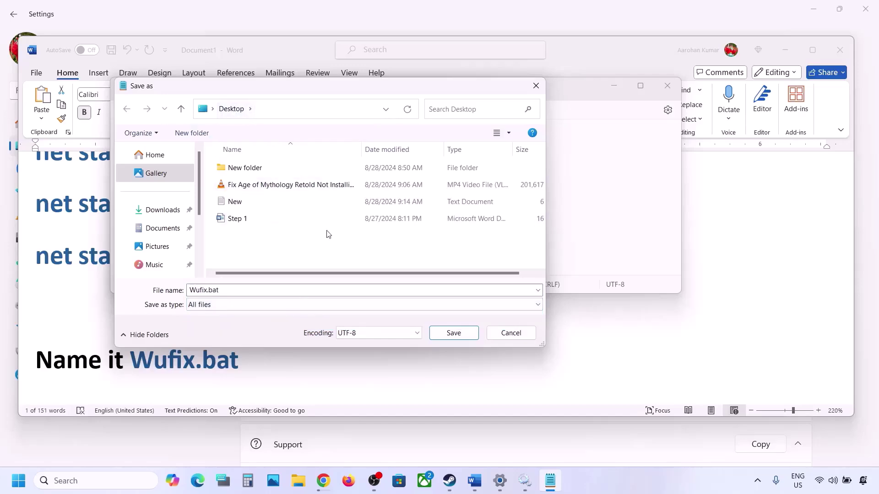
click(446, 332)
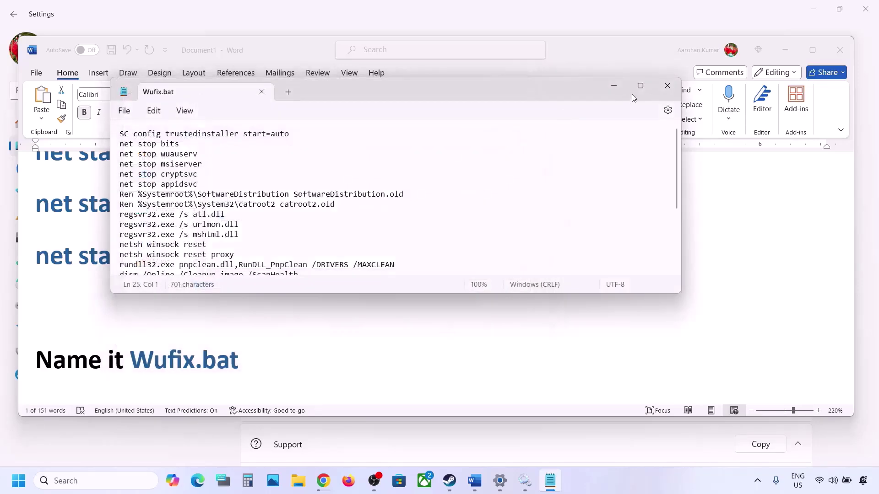
click(667, 86)
key(super+d)
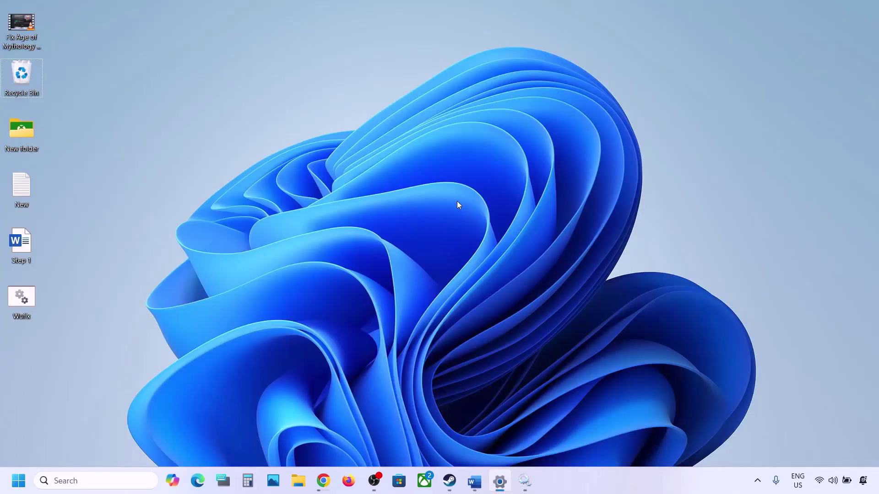
Run Wufix.bat from the desktop as administrator and let its reset commands finish
right_click(25, 307)
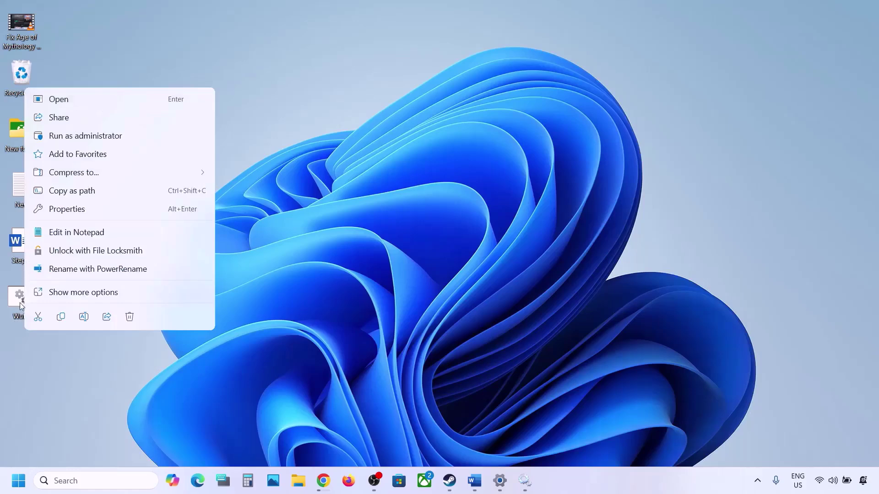
click(87, 135)
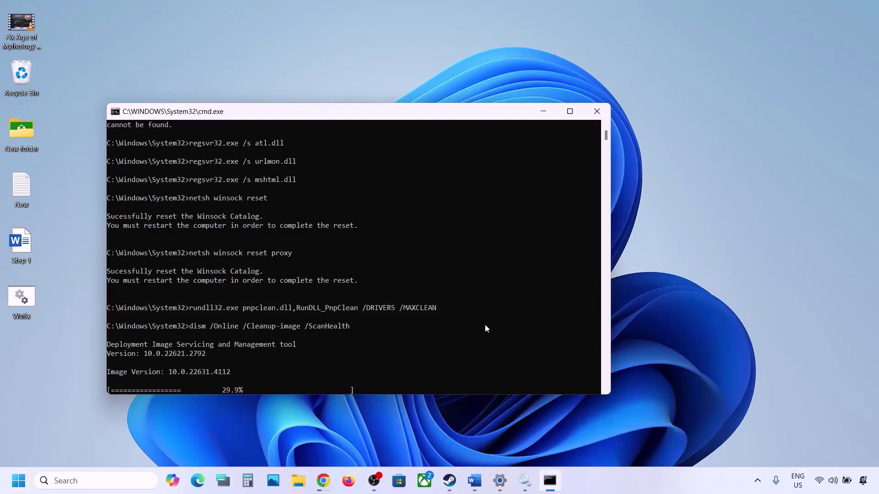
click(474, 480)
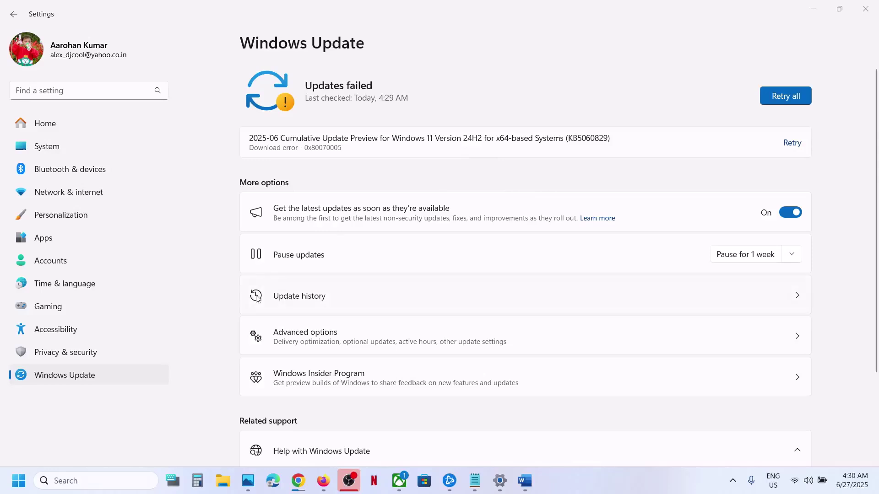
Go to Windows Update > Advanced options > Recovery in Settings
click(114, 375)
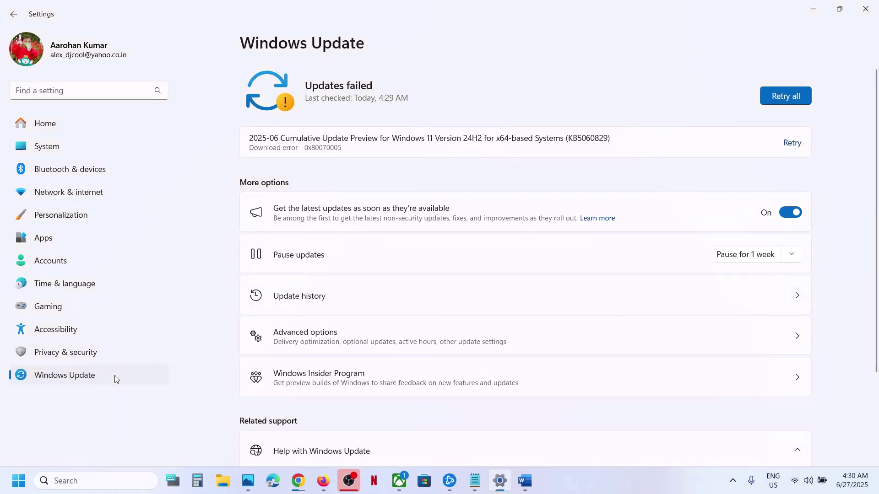
click(330, 343)
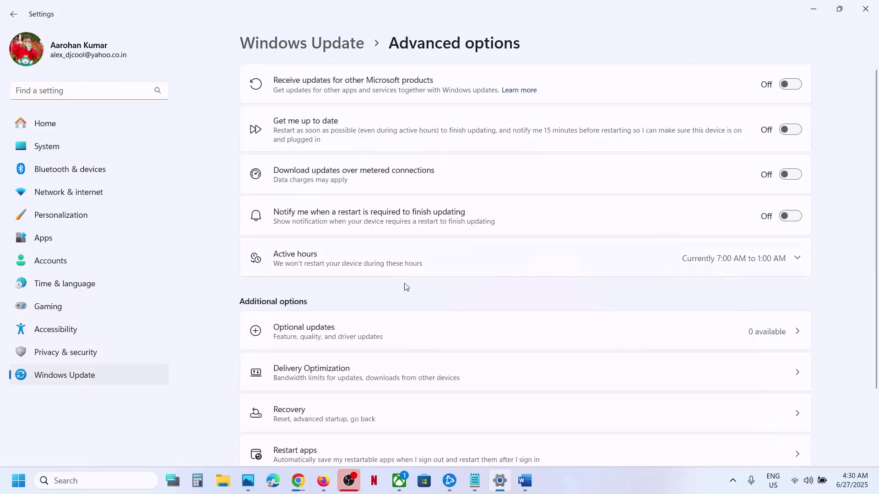
scroll(397, 296, down, 3)
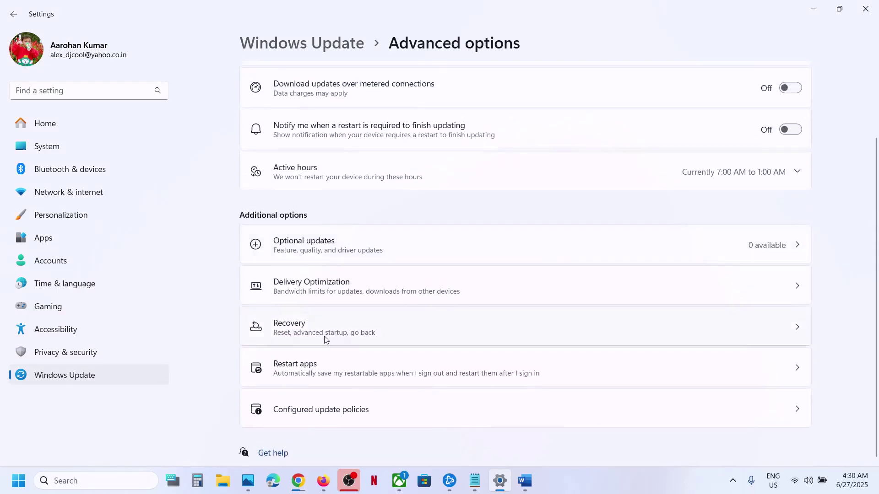
click(366, 335)
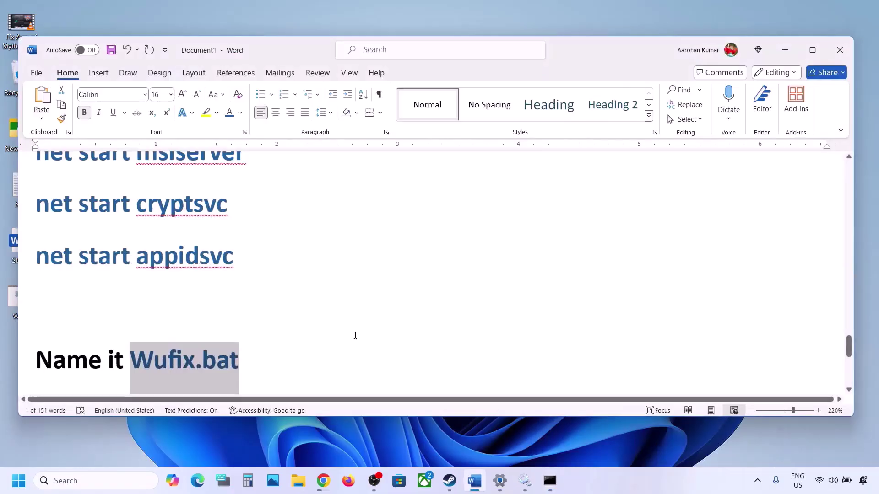
scroll(355, 335, down, 5)
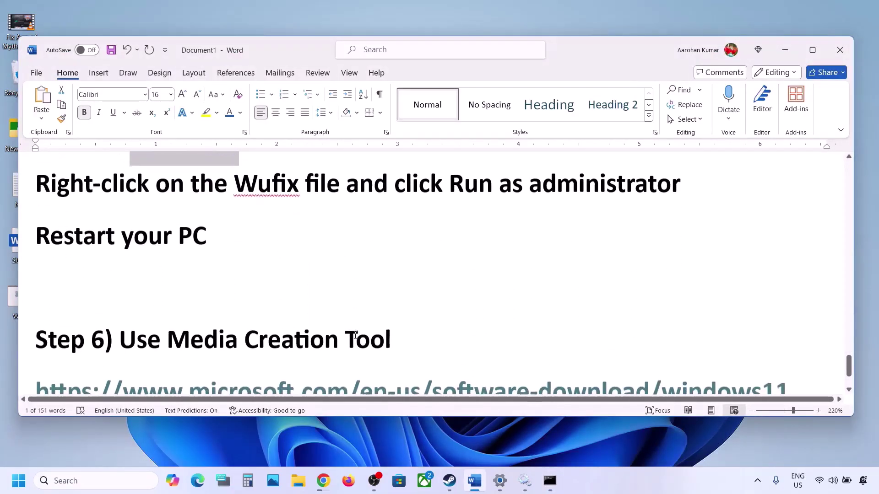
Select the Windows 11 download URL under Step 6) Use Media Creation Tool in Word
scroll(355, 335, down, 3)
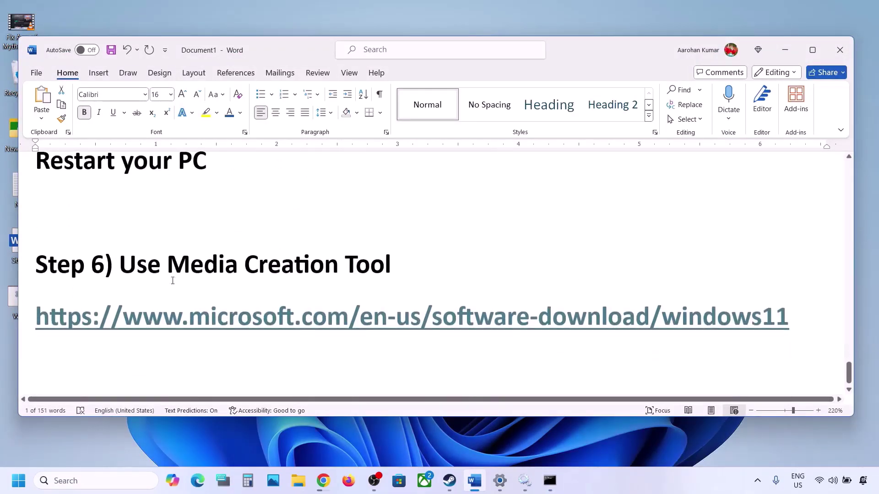
drag(130, 269, 398, 270)
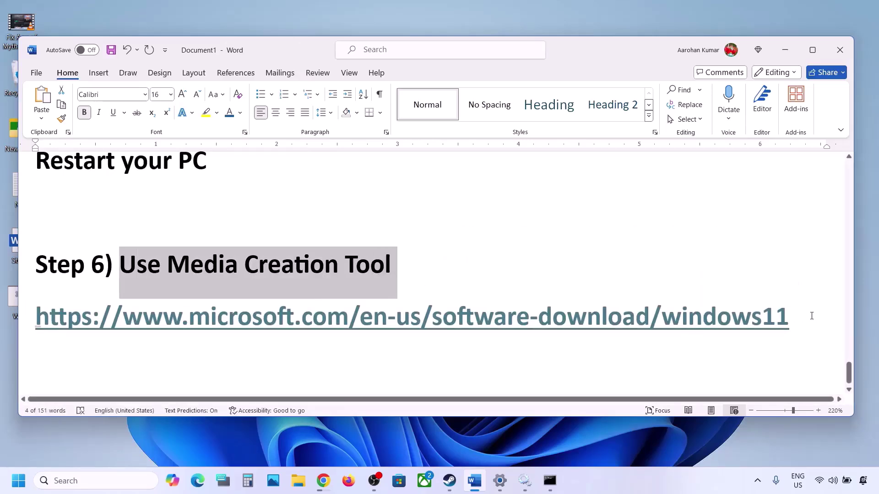
drag(789, 318, 36, 316)
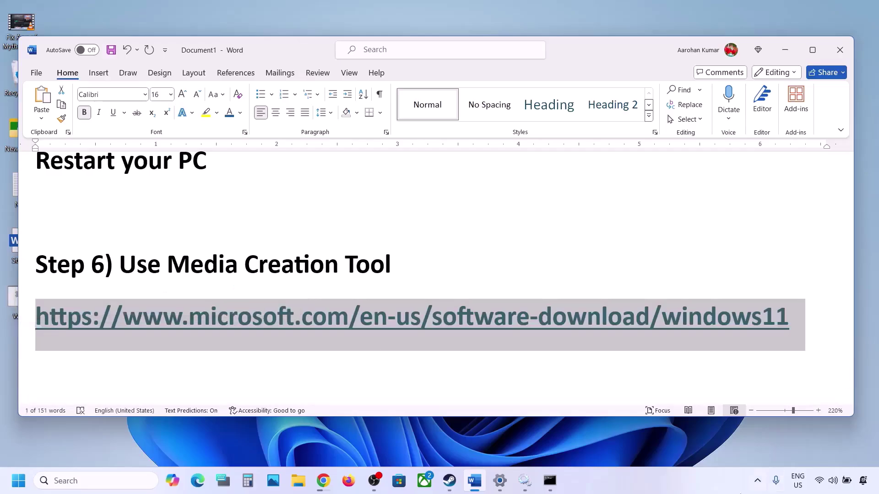
click(736, 493)
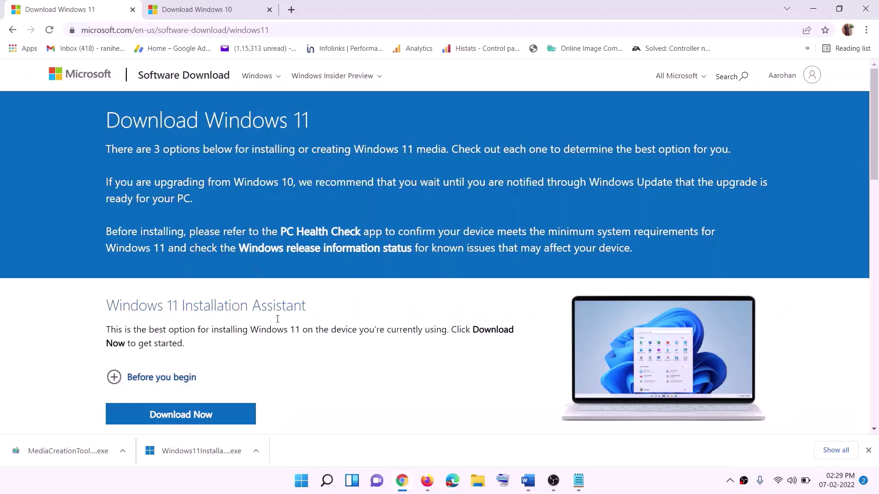
scroll(270, 320, down, 5)
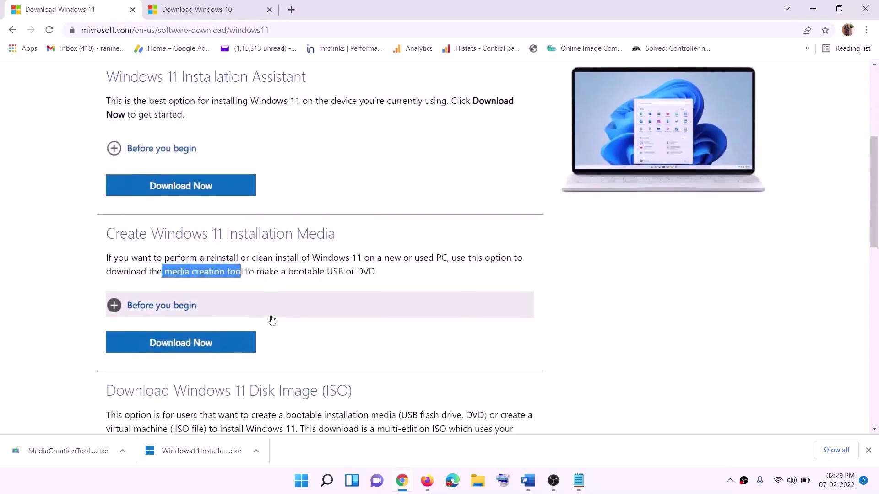
Download the Media Creation Tool from Microsoft's Windows 11 page and run it
drag(165, 272, 254, 272)
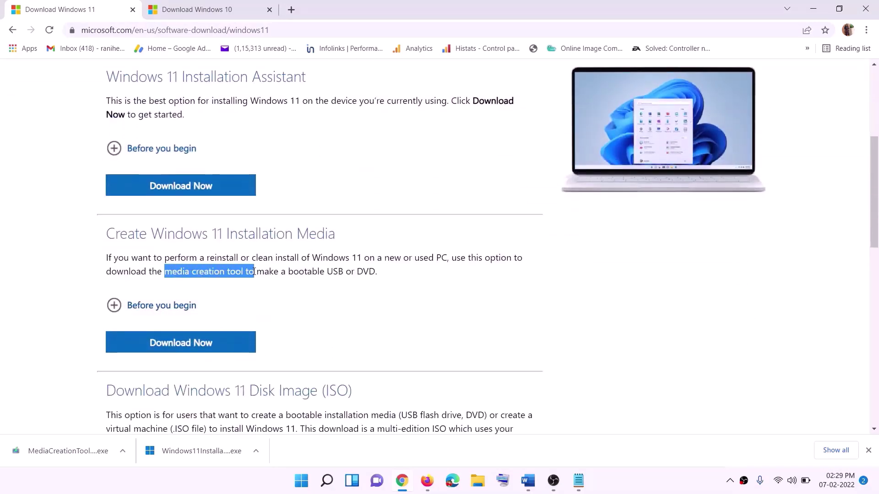
click(174, 348)
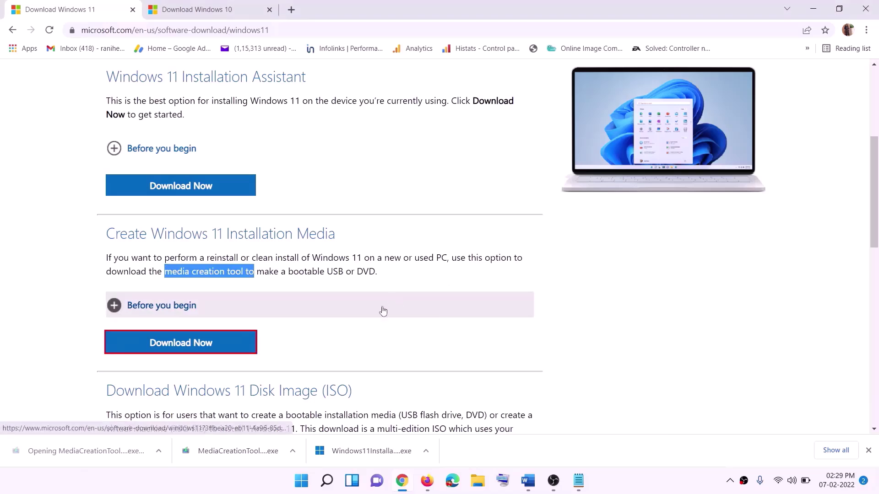
click(389, 337)
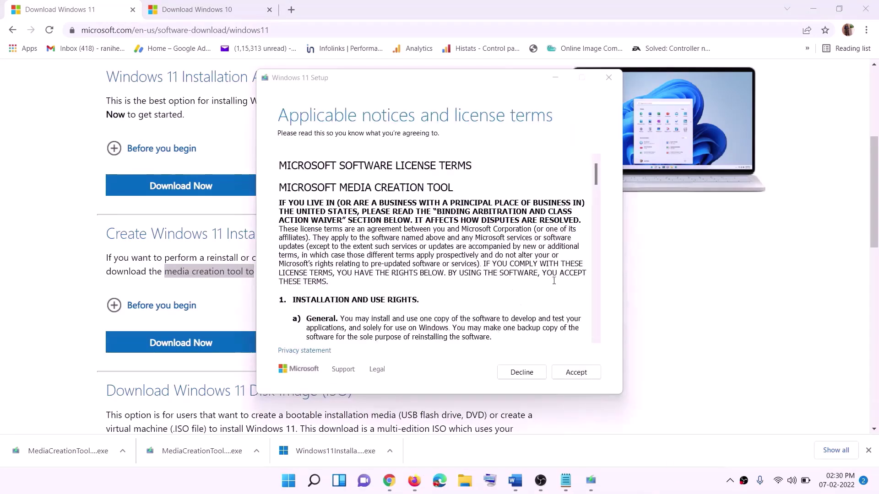
Accept the license, keep recommended settings, and save an ISO named Windows to the Desktop
click(569, 371)
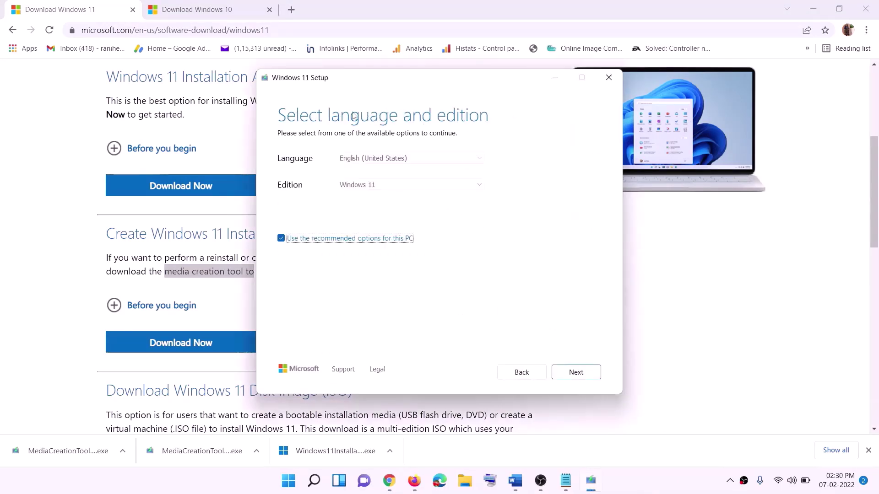
click(570, 371)
click(290, 200)
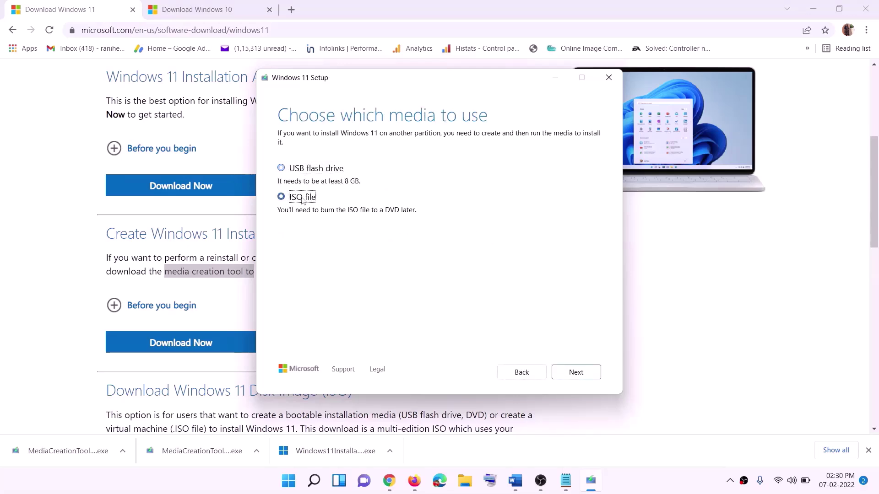
click(582, 373)
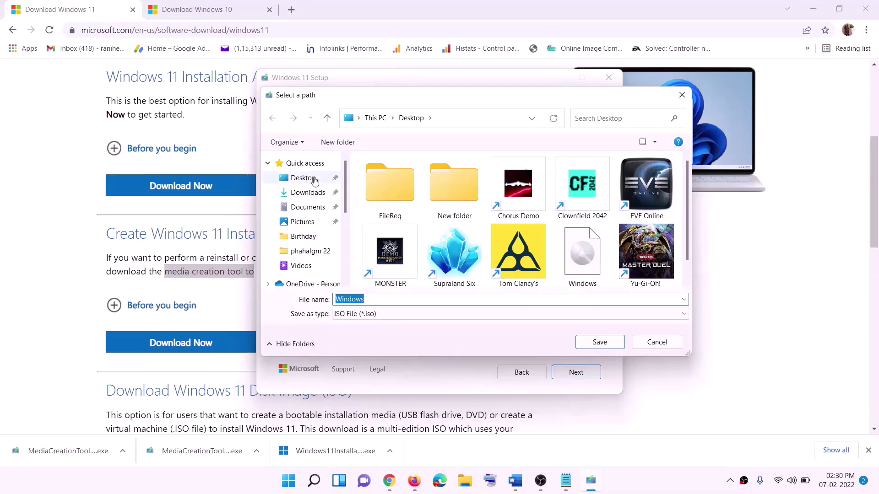
click(289, 182)
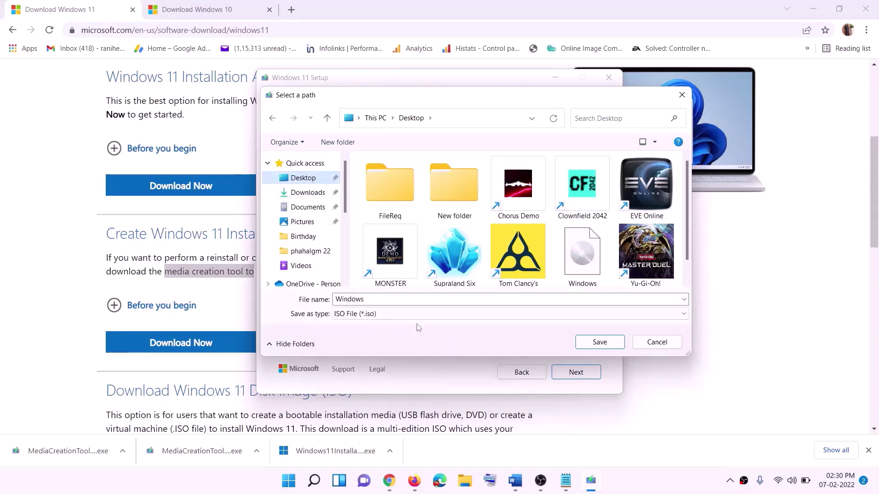
click(601, 343)
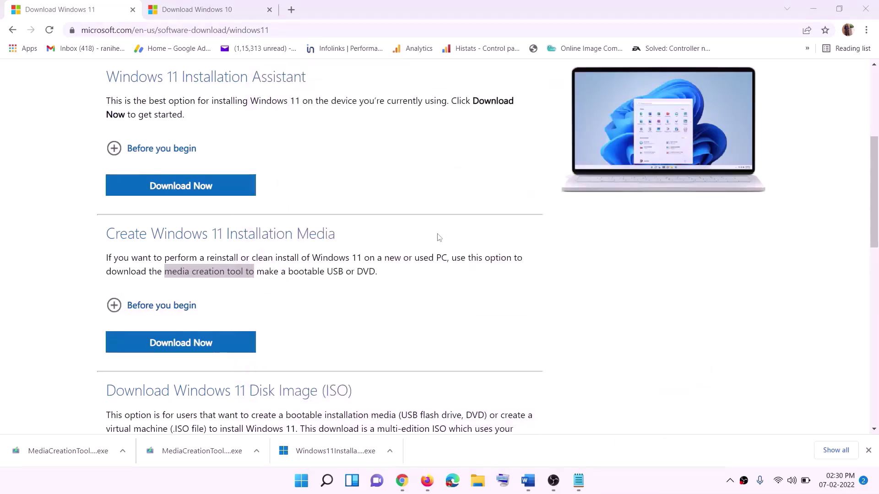
key(super+d)
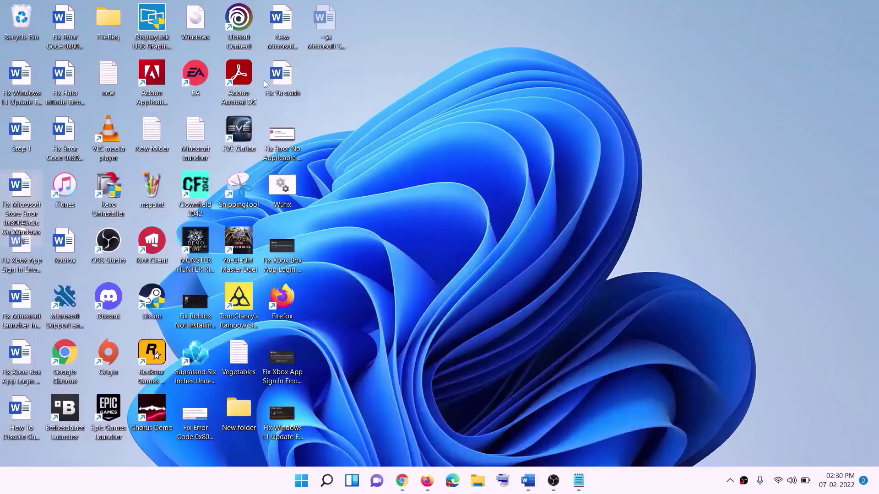
Mount the Windows ISO as drive F: and run its setup with admin approval so Setup checks for updates
drag(205, 23, 353, 323)
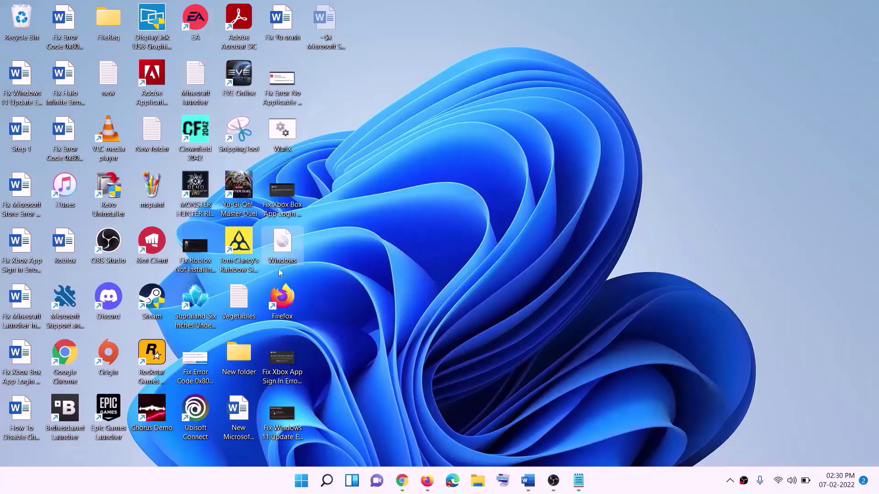
double_click(289, 245)
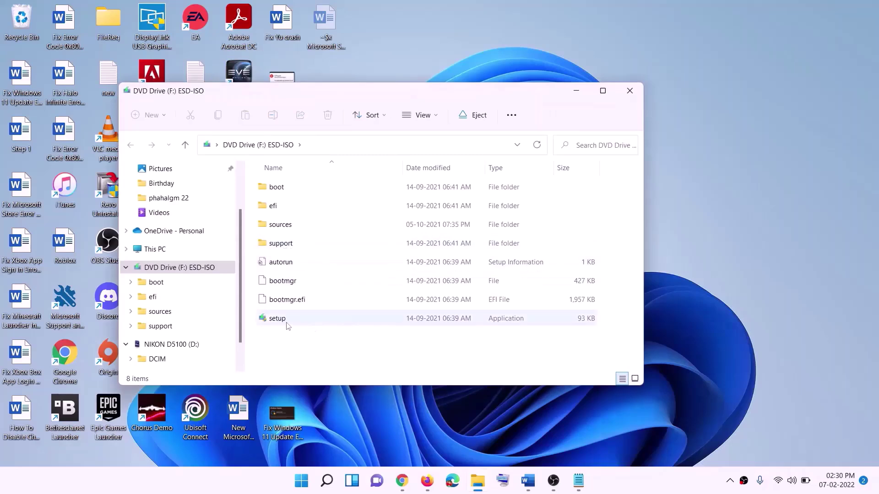
click(278, 320)
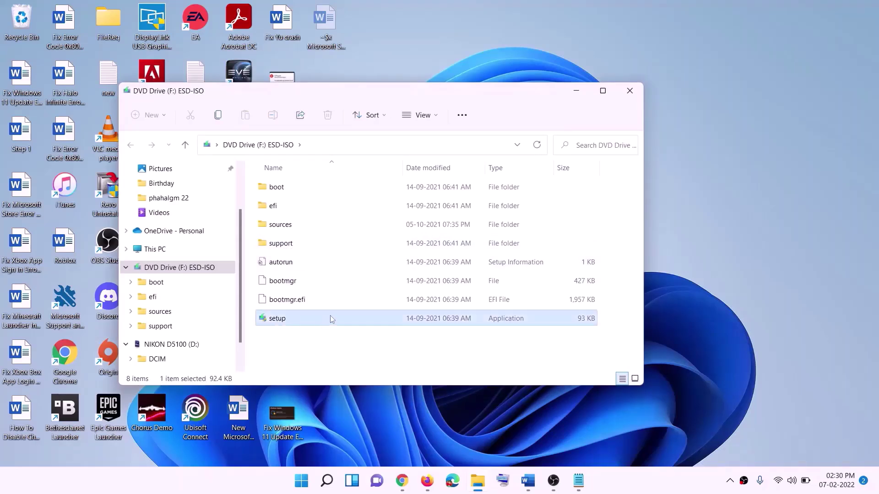
double_click(299, 317)
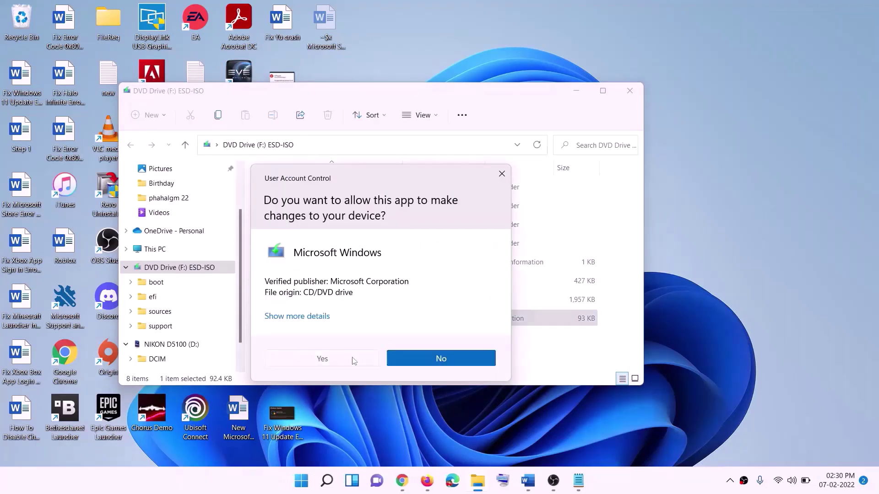
click(352, 359)
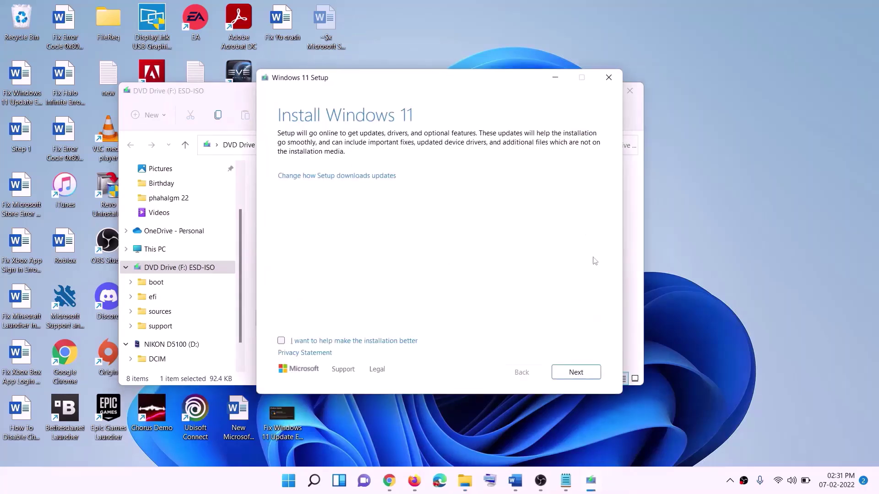
click(575, 373)
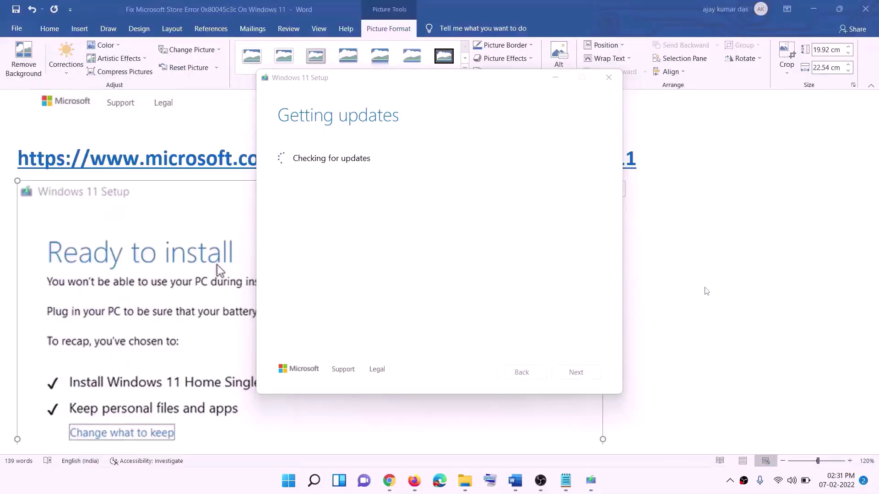
Review the Ready to install screenshot, then highlight KB5060829, now downloading at 0% in Windows Update
click(172, 209)
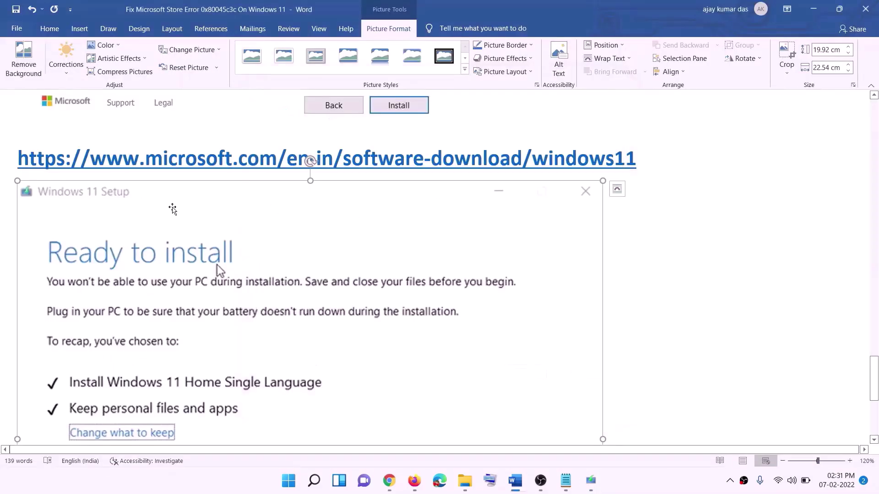
scroll(244, 207, down, 3)
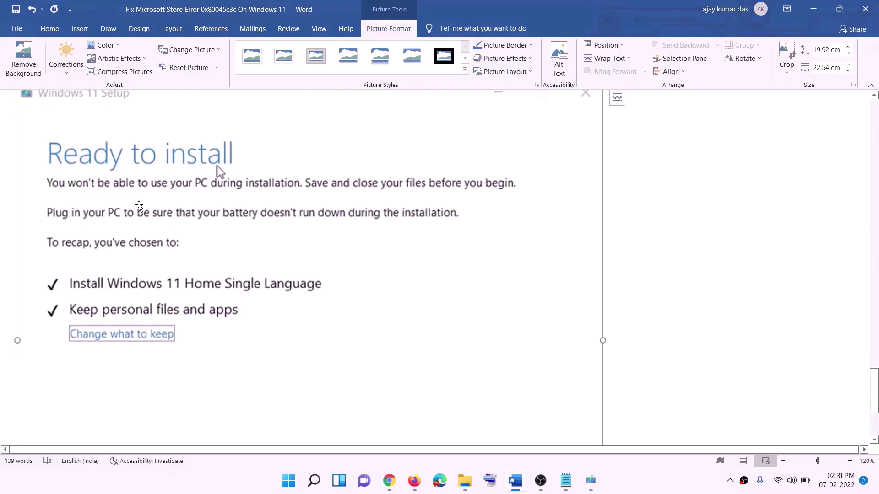
scroll(243, 168, down, 1)
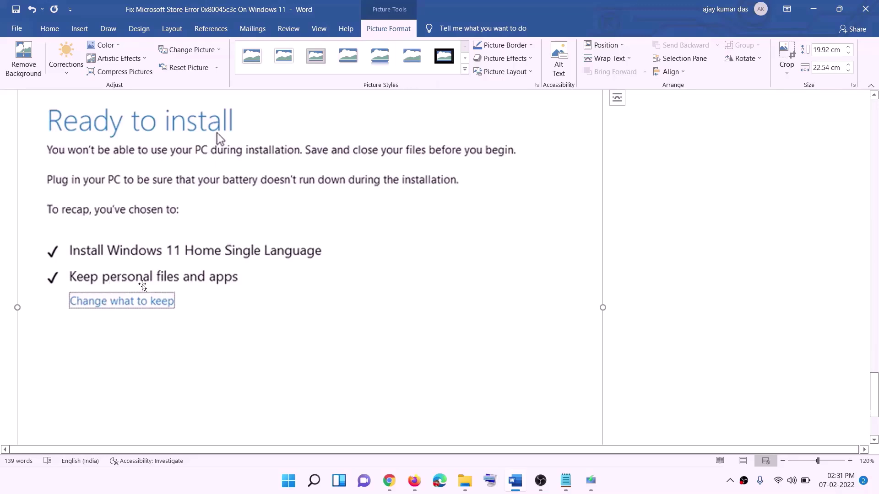
scroll(320, 286, down, 2)
scroll(339, 287, down, 1)
scroll(467, 344, up, 6)
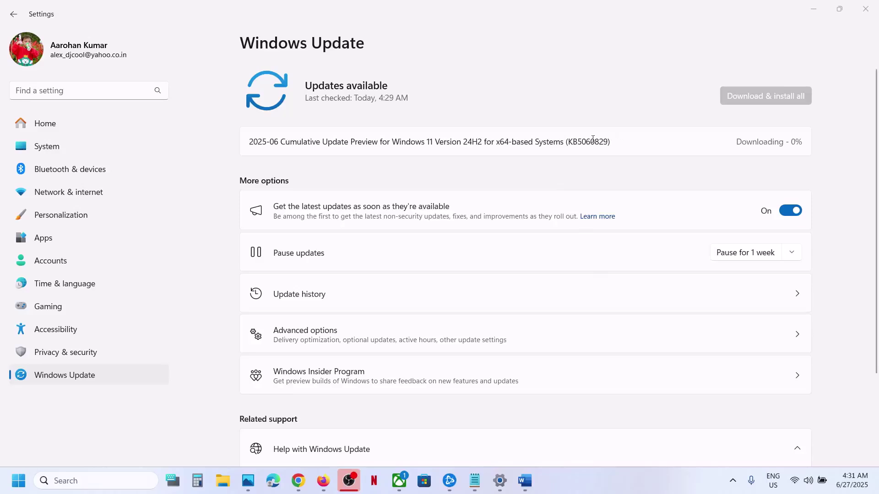
double_click(587, 142)
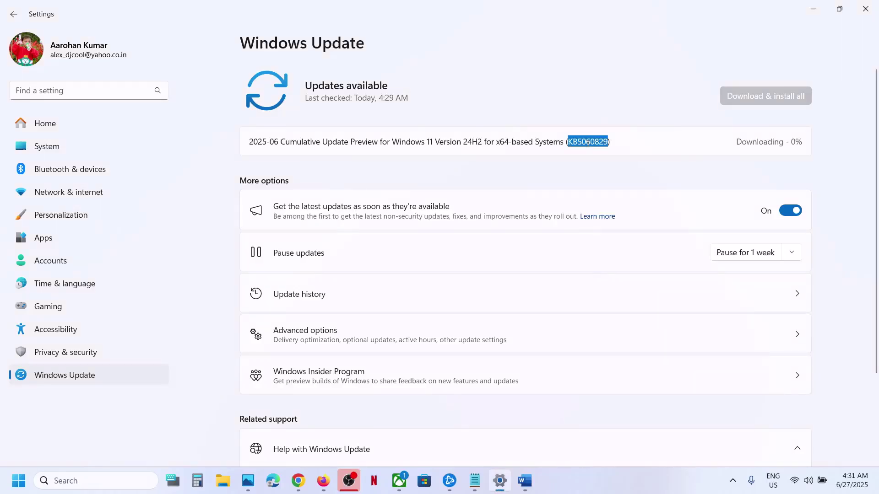